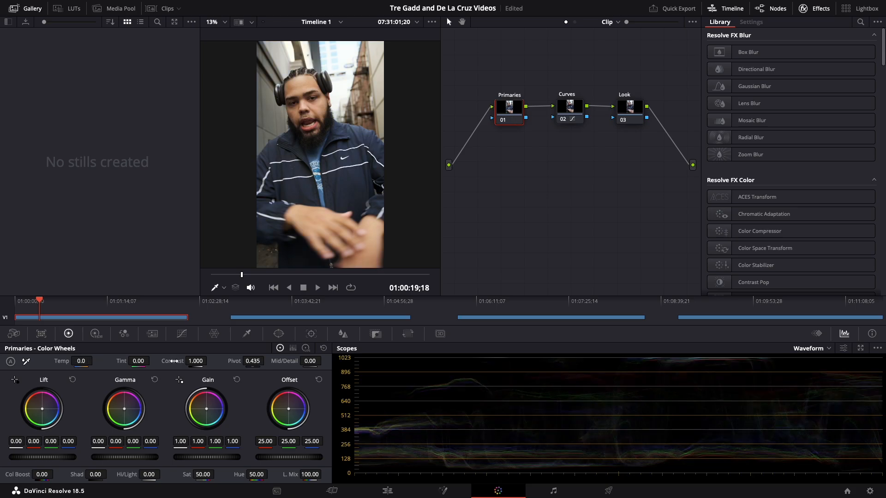
Set the temperature to -300 and the contrast to 1.160 on the Primaries node.
drag(195, 362, 208, 362)
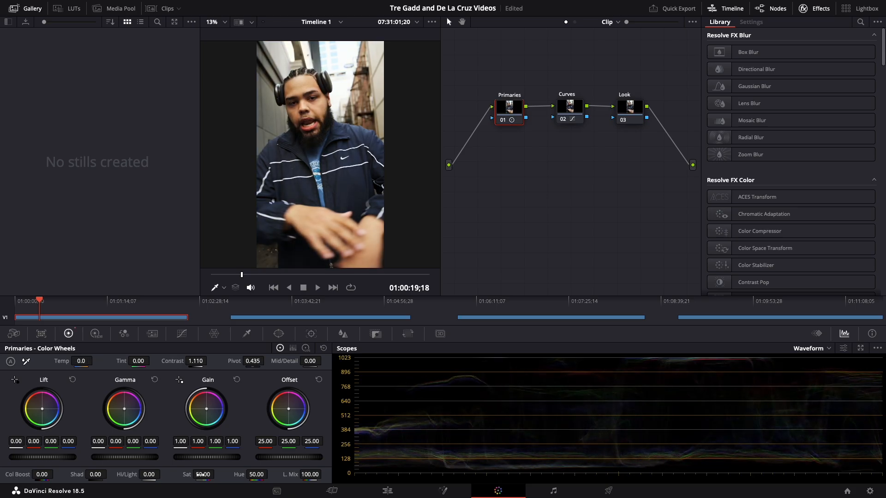
drag(81, 362, 55, 361)
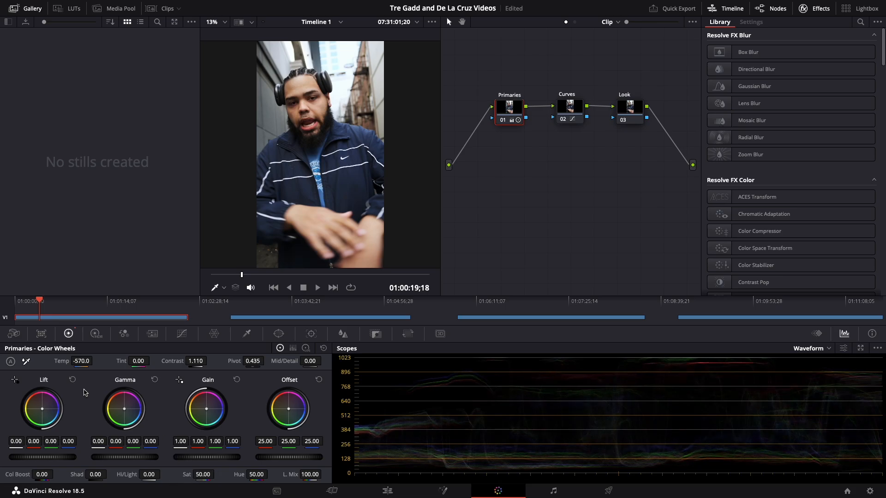
double_click(62, 362)
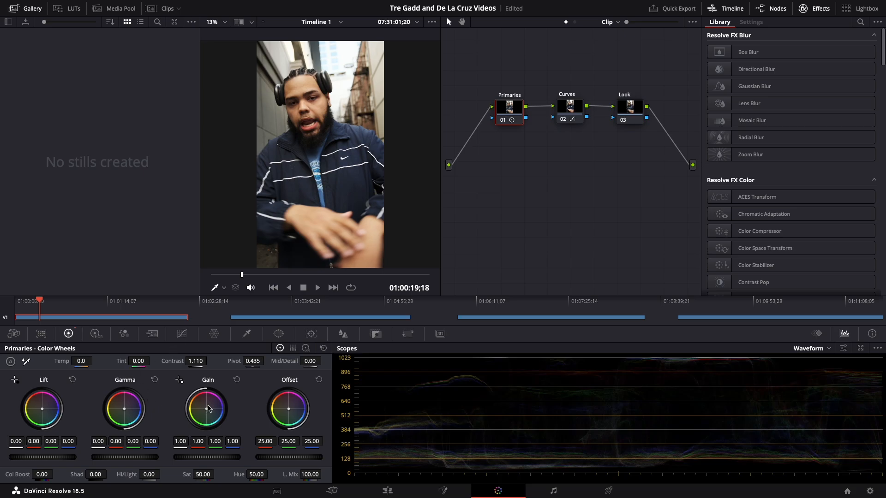
drag(81, 362, 67, 361)
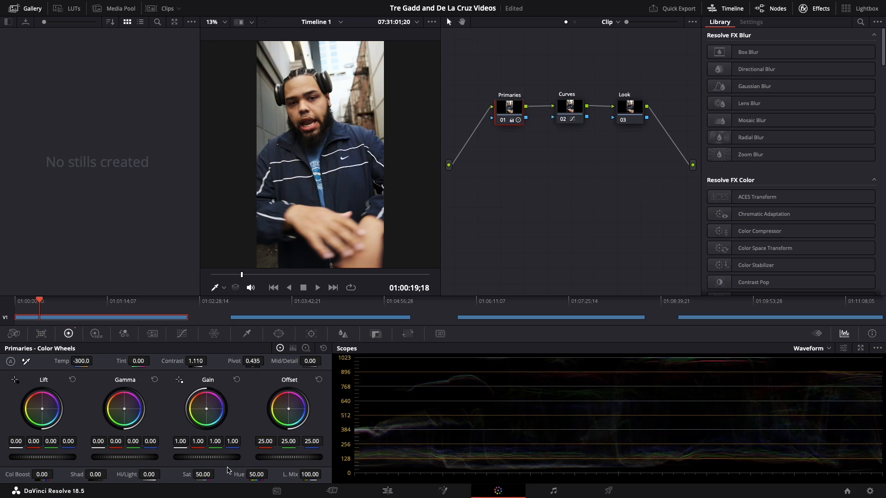
drag(196, 361, 210, 361)
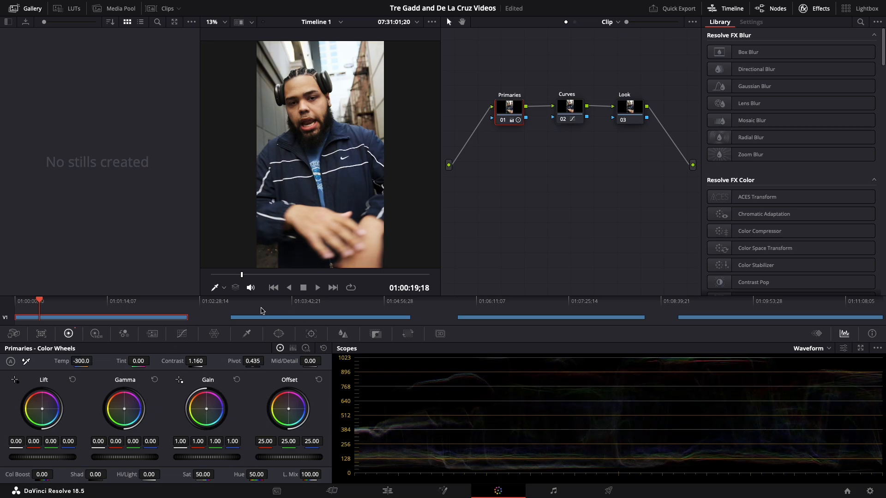
At about 01:00:57:02 on the timeline, lower the master Gamma to -0.02 and reset the Gain to its default.
drag(40, 302, 87, 311)
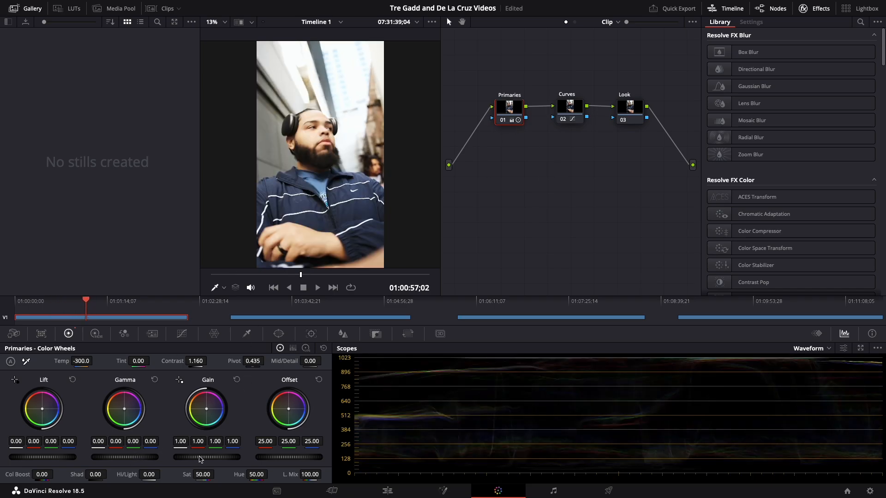
drag(199, 459, 219, 459)
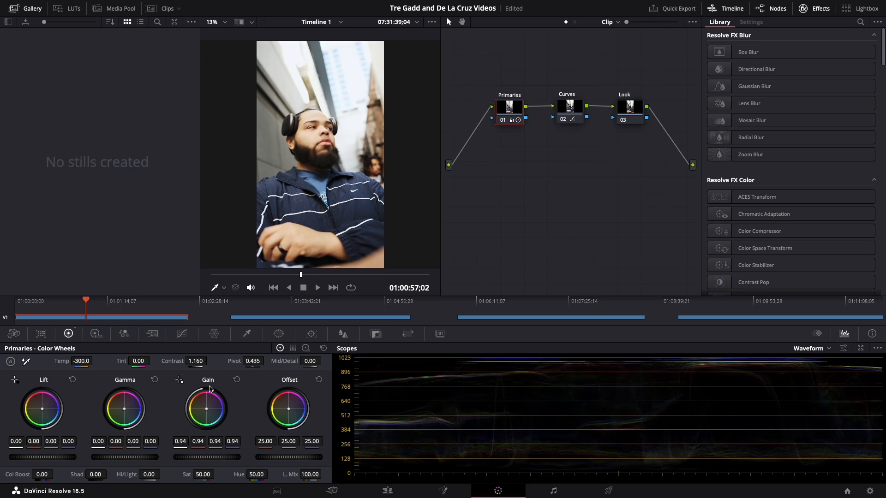
click(237, 380)
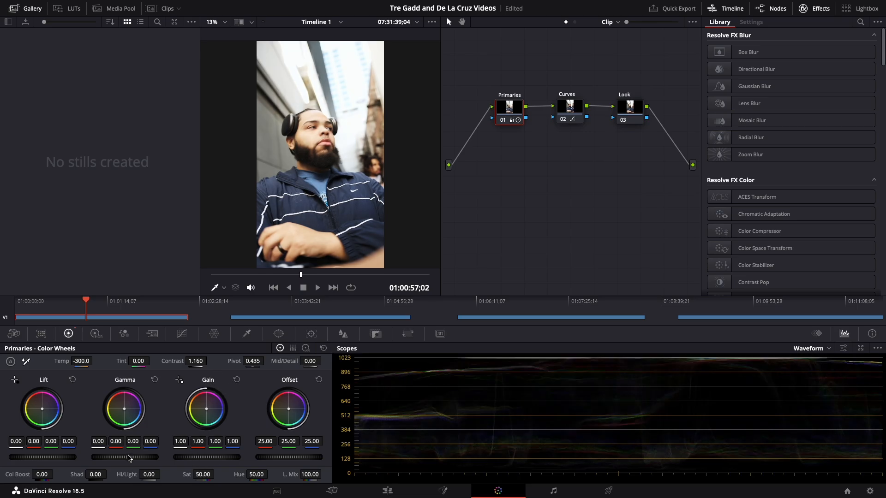
drag(131, 458, 121, 459)
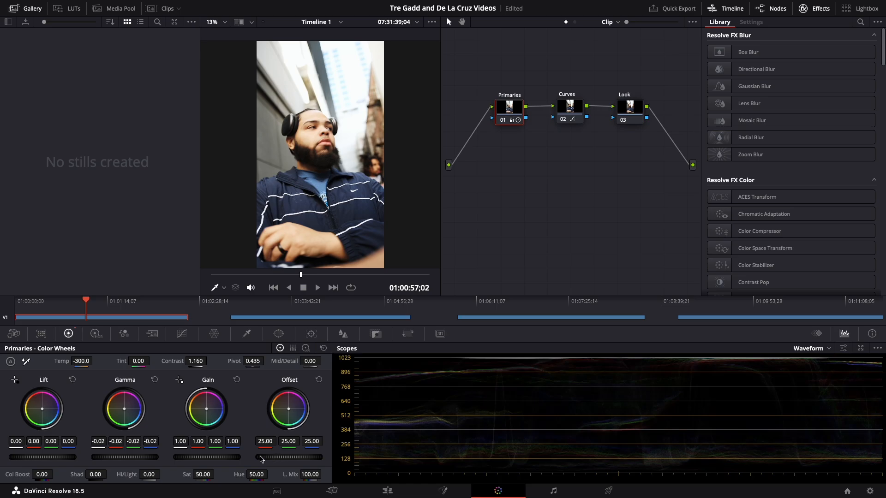
drag(206, 457, 201, 458)
click(238, 380)
Reset the temperature and readjust it to -240 while checking other shots, and set the tint to 14.
drag(93, 303, 39, 302)
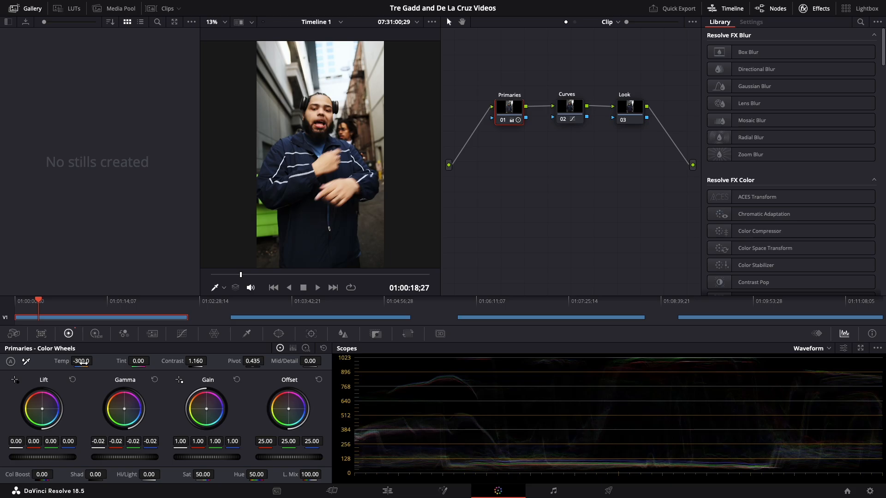
double_click(61, 362)
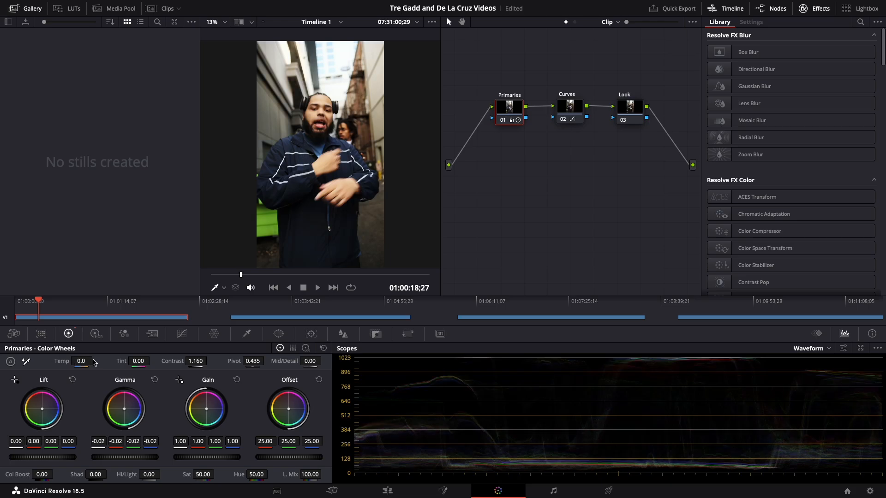
drag(35, 301, 58, 304)
drag(80, 361, 75, 361)
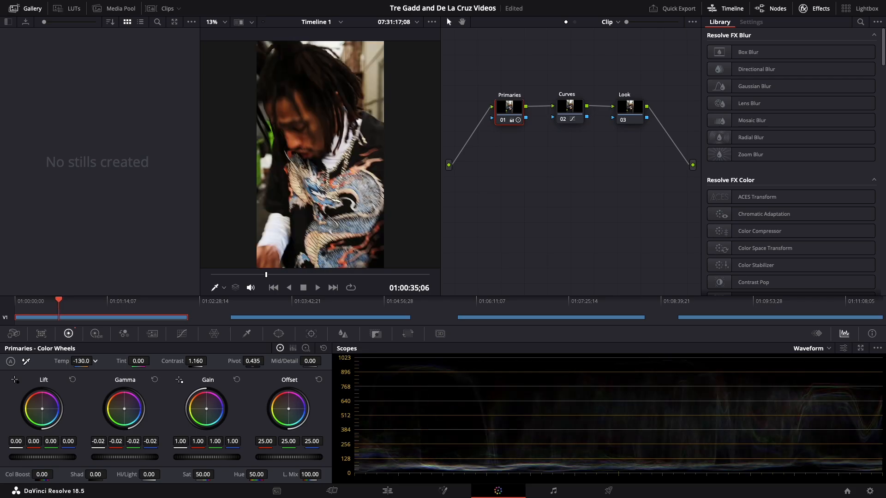
click(28, 302)
drag(140, 360, 142, 363)
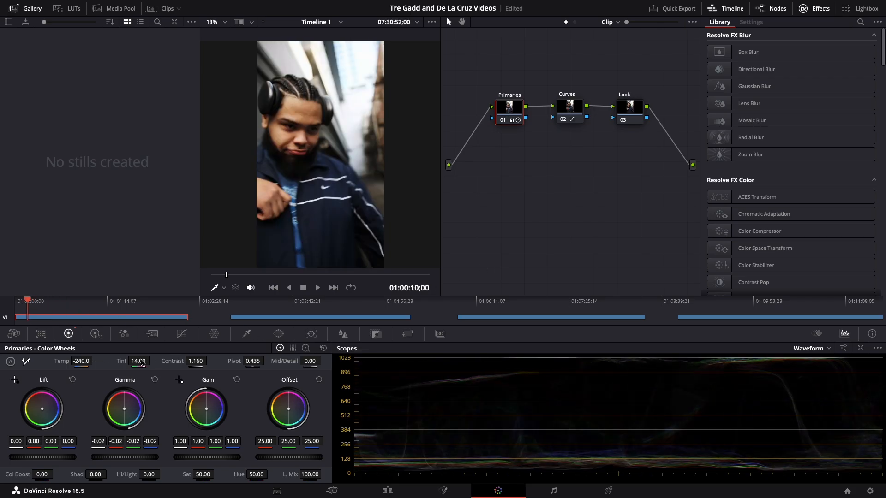
Compare the grade with the Primaries and Curves nodes bypassed and re-enabled on the frame at 01:00:35:28.
drag(47, 301, 59, 303)
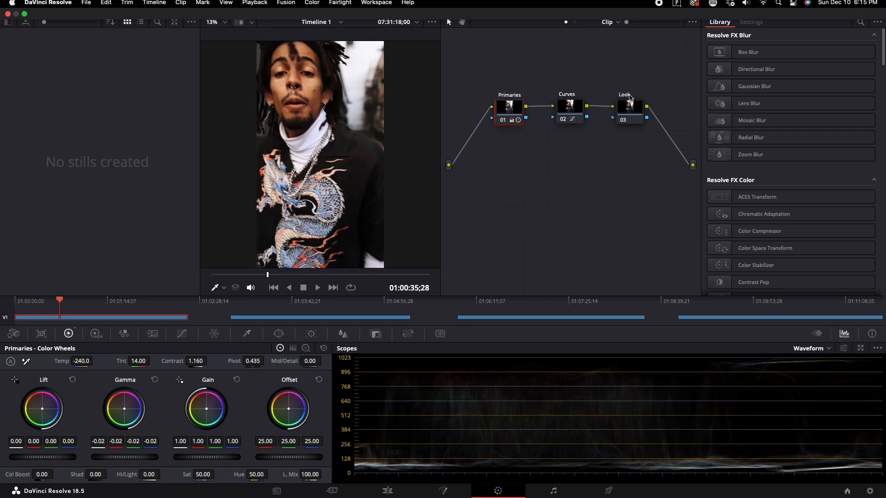
click(502, 120)
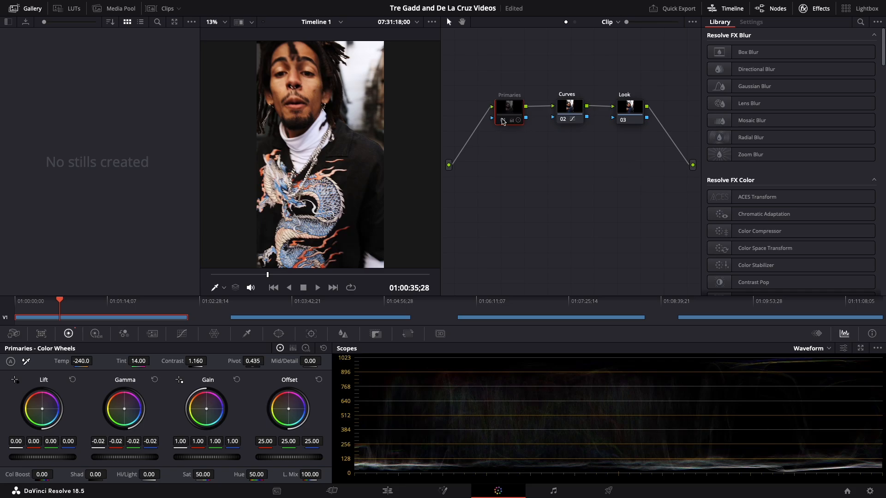
click(563, 119)
click(503, 120)
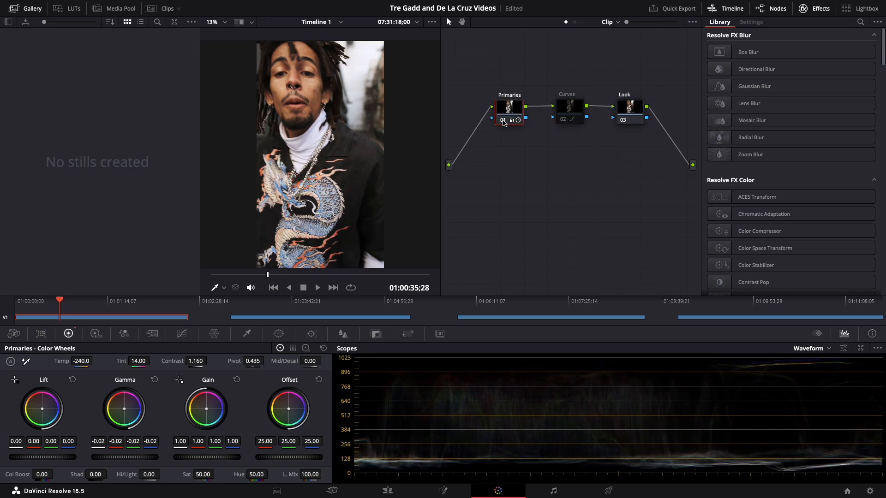
click(564, 119)
Apply the Dehancer Pro 7.0.0 film emulation effect to the Look node, with the playhead at about 01:00:13:21.
drag(60, 300, 32, 309)
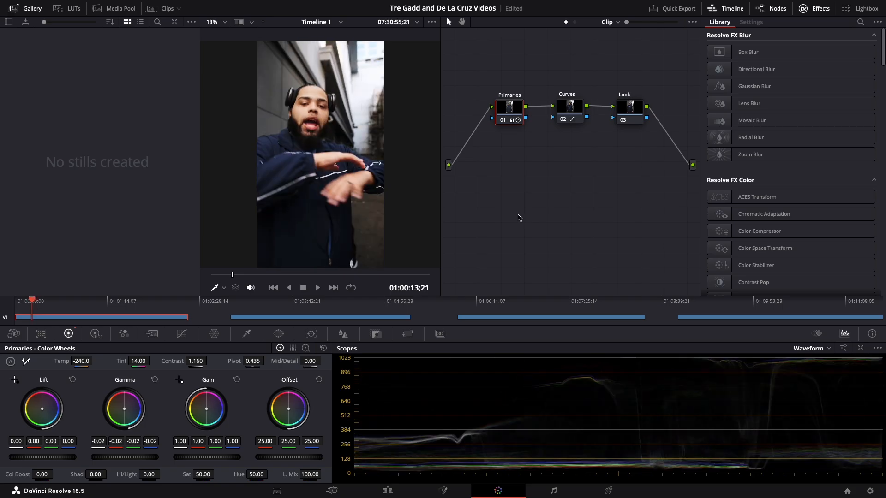
click(637, 116)
scroll(795, 168, down, 15)
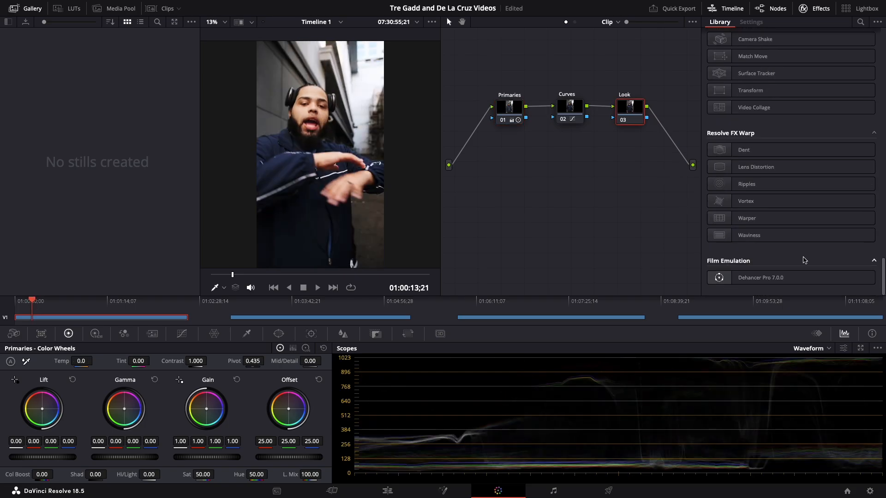
drag(794, 278, 639, 119)
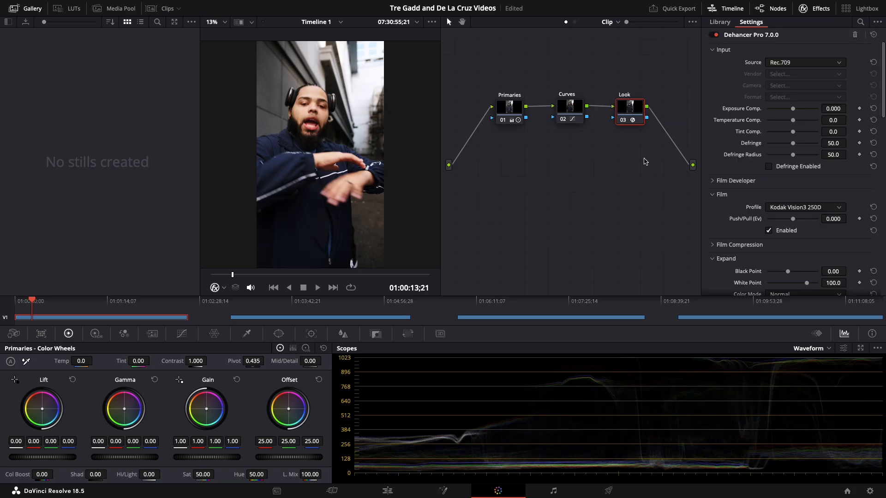
Expand the Film Developer settings and compare the image with the Film emulation disabled and re-enabled.
scroll(777, 172, down, 4)
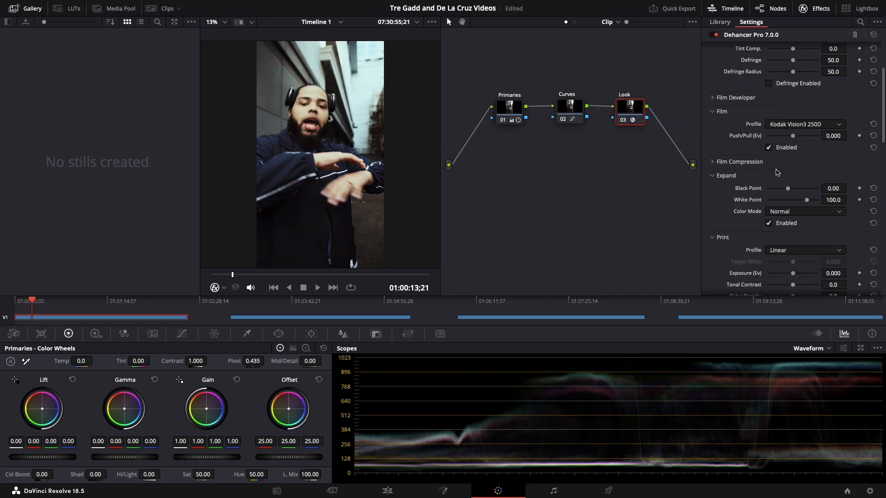
click(735, 98)
scroll(790, 208, down, 2)
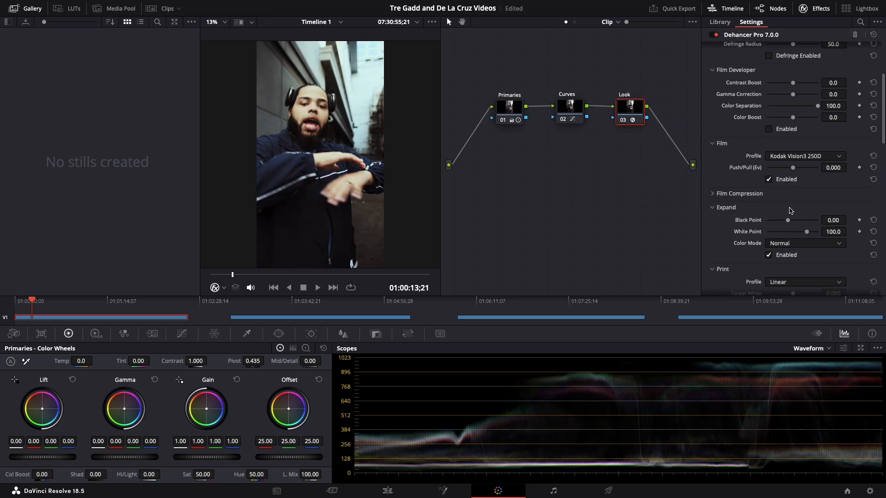
click(769, 180)
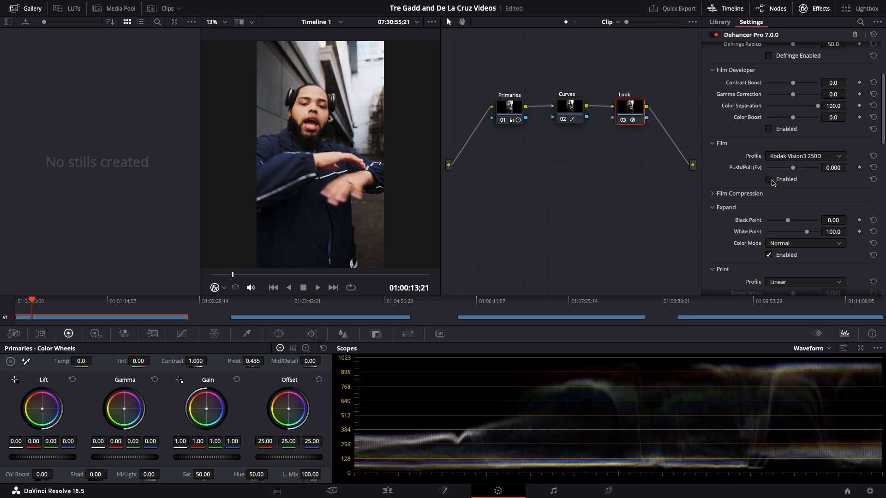
click(772, 180)
Try the Fuji Eterna (Exp. 2013) and Fujichrome CDU-II (cross) film profiles on the clip.
click(811, 155)
scroll(822, 222, down, 4)
scroll(825, 222, up, 5)
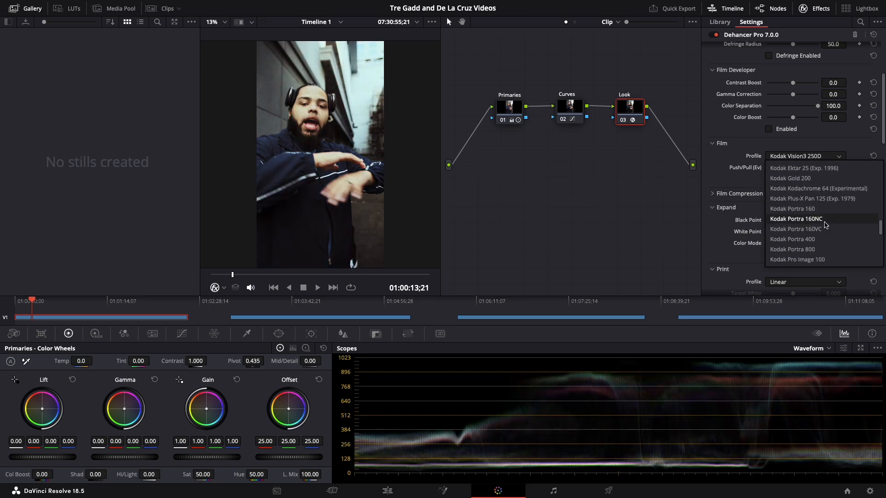
scroll(826, 225, up, 5)
click(800, 214)
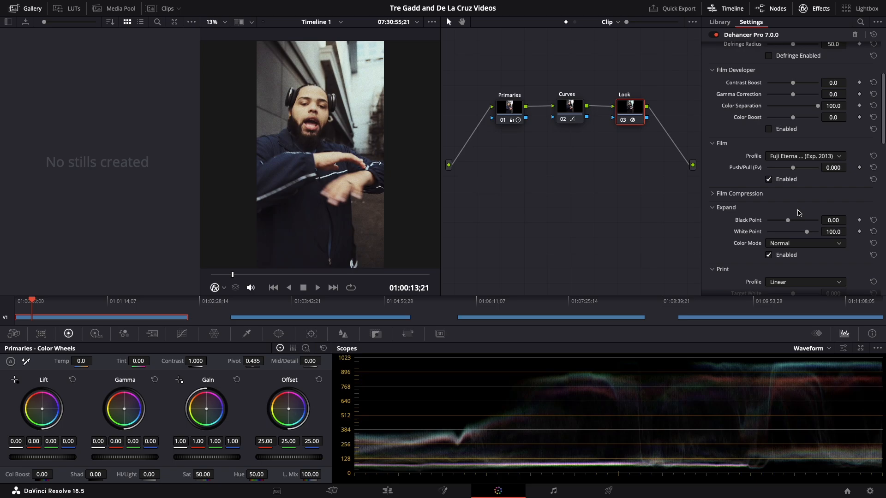
click(800, 158)
click(788, 218)
click(795, 157)
click(792, 228)
Try the Fujifilm Instax film profile and switch to Polaroid Polachrome 35 mm (Exp. 1986).
click(798, 158)
scroll(787, 225, down, 3)
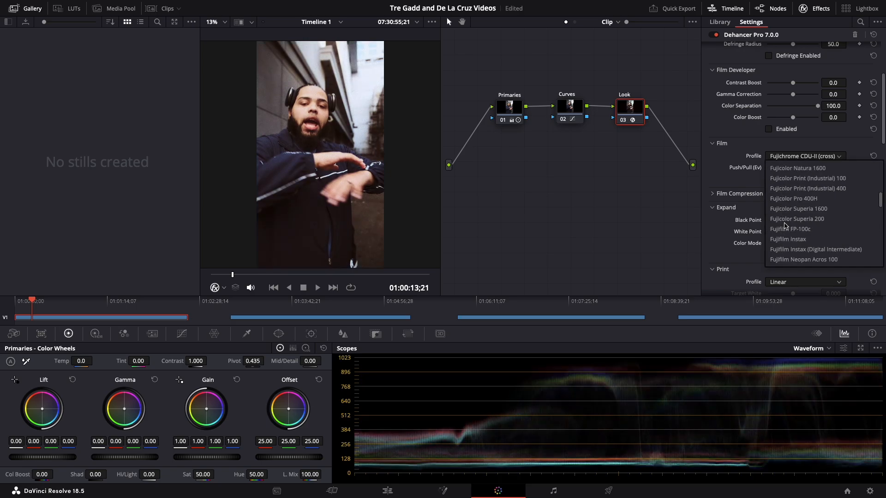
click(788, 239)
click(803, 156)
scroll(792, 226, down, 8)
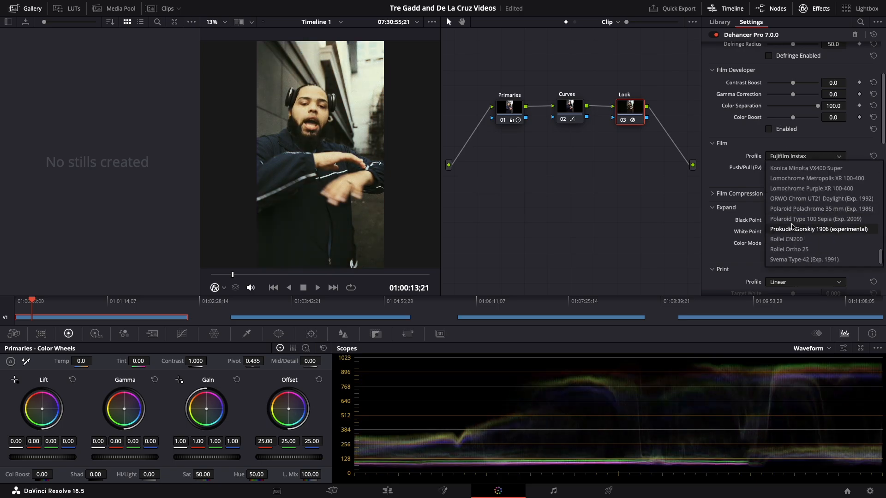
click(797, 209)
Disable Dehancer's Film, Expand and Print sections and expand the Color Head settings.
click(769, 180)
scroll(771, 189, down, 3)
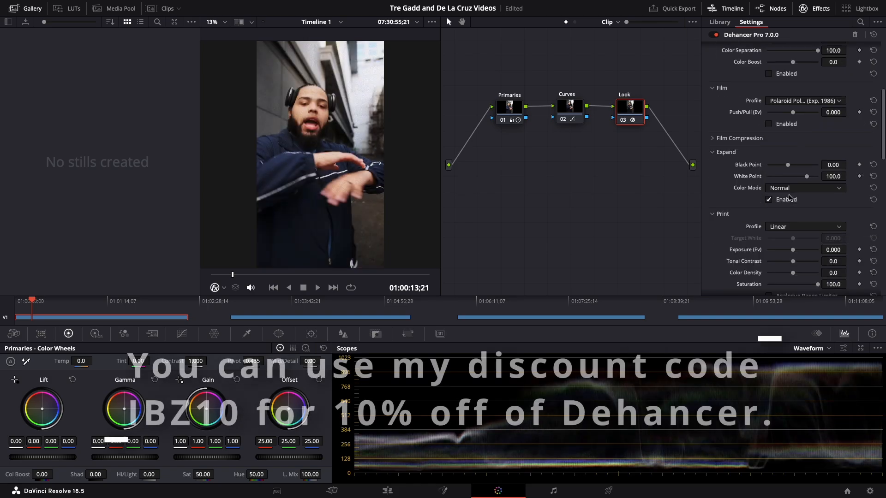
scroll(787, 201, down, 6)
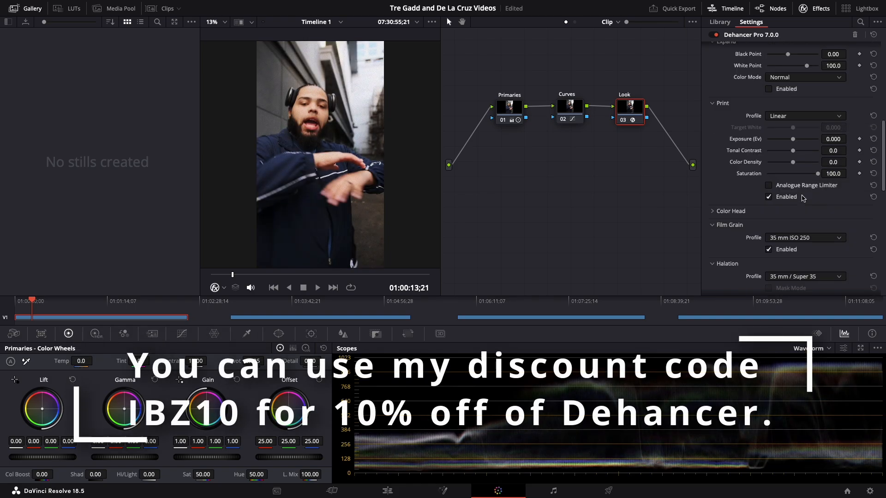
scroll(772, 199, down, 3)
click(716, 159)
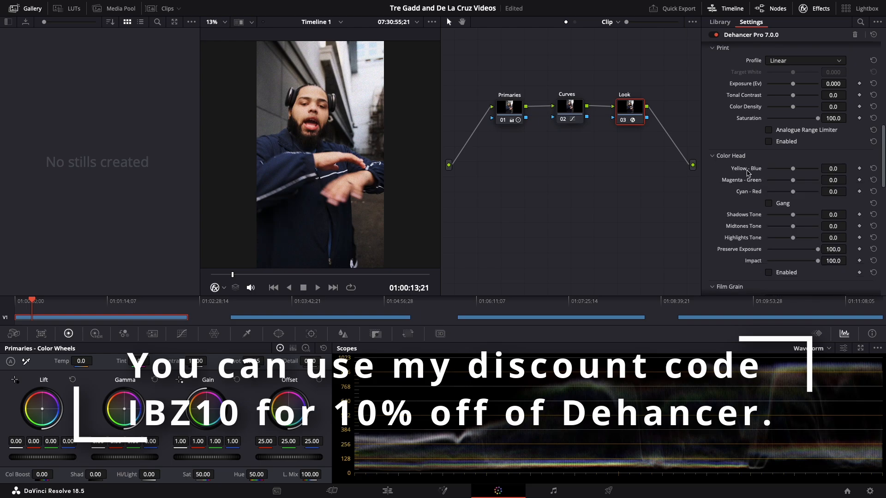
Set the Film Grain profile to 65 mm ISO 50.
scroll(749, 174, down, 7)
click(796, 162)
scroll(787, 219, down, 3)
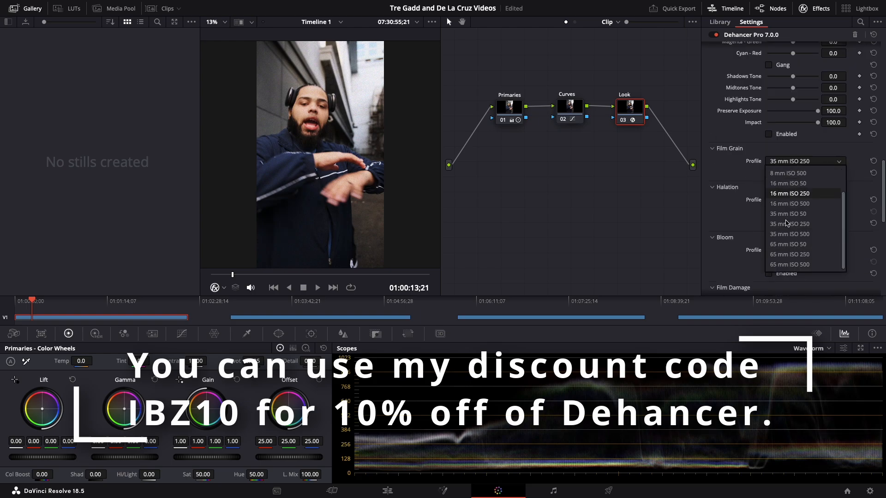
click(789, 262)
click(800, 162)
click(798, 244)
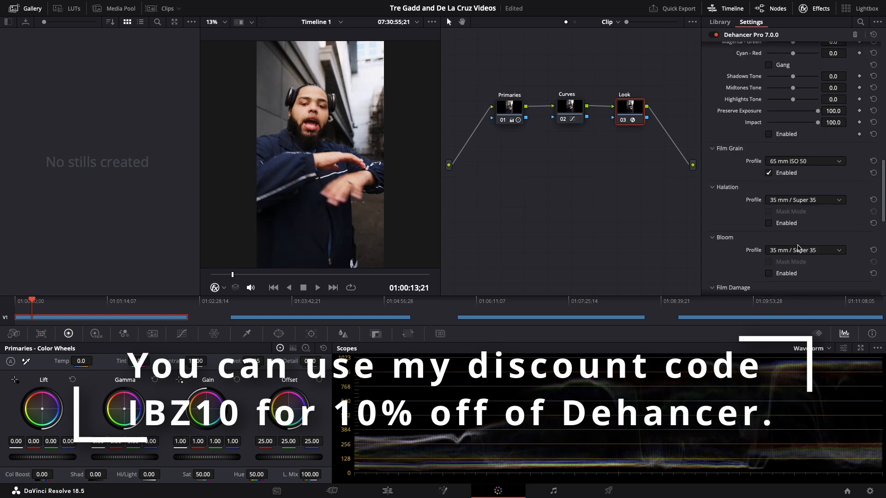
Enable Halation, compare it with the 65 mm / 70 mm No Remjet variant, and settle on the 65 mm / 70 mm profile.
scroll(789, 202, down, 2)
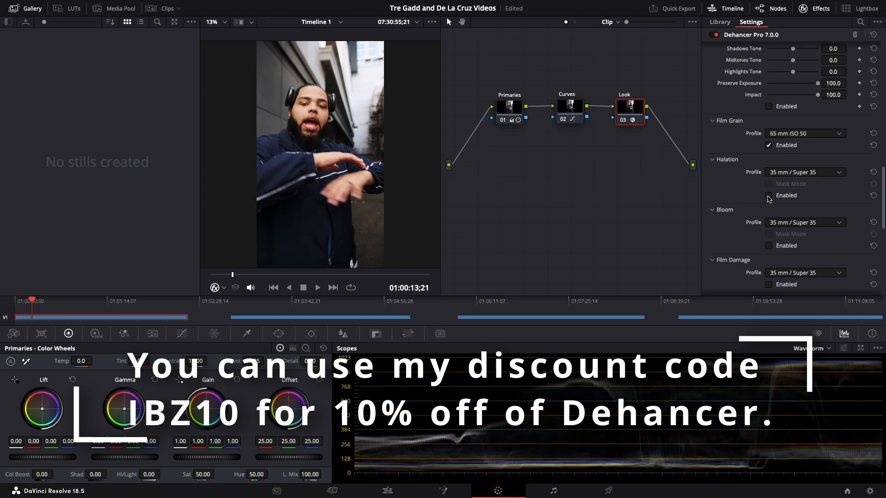
click(769, 197)
click(806, 172)
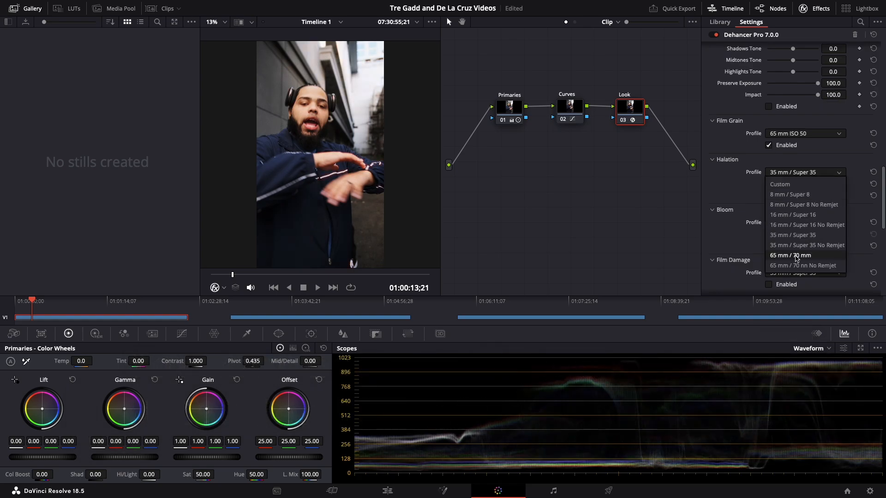
click(796, 257)
click(813, 175)
click(794, 266)
click(810, 174)
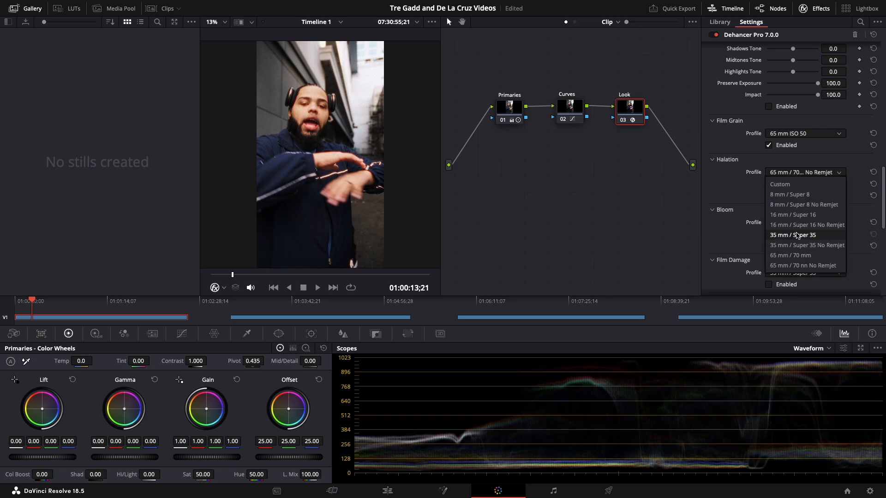
click(798, 255)
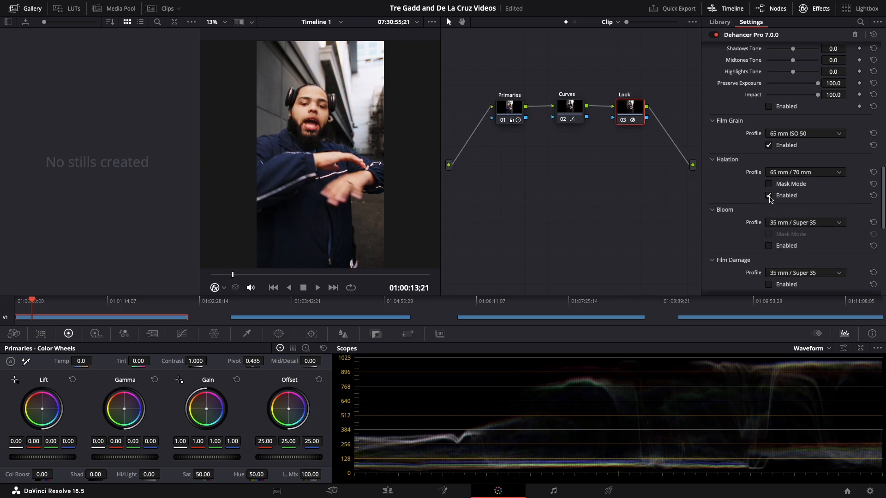
Enable Bloom with the 65 mm / 70 mm profile and compare the image with Bloom off and on.
scroll(822, 214, down, 3)
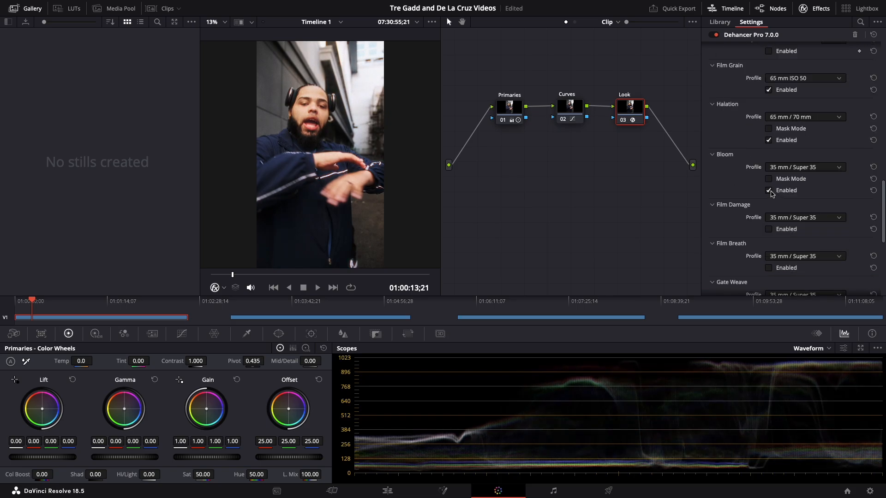
click(805, 167)
click(772, 193)
click(772, 193)
scroll(806, 169, down, 4)
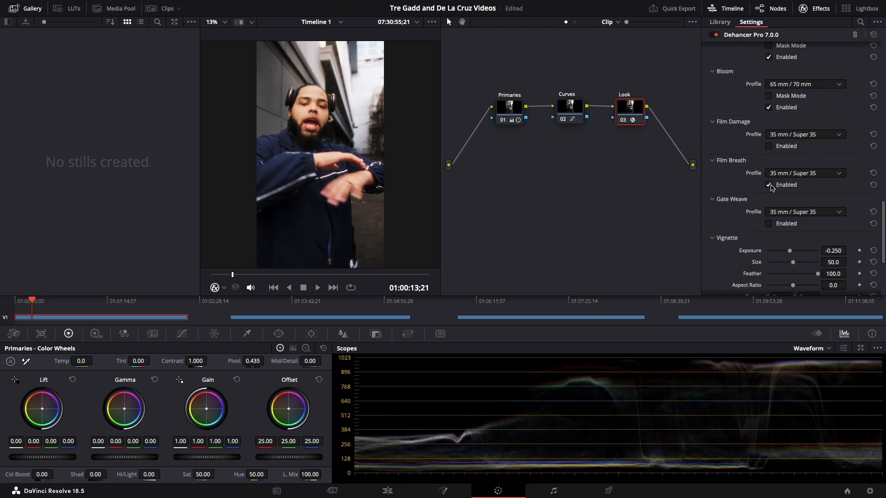
Try a lower Vignette exposure, reset it to -0.250, and enable the Vignette.
scroll(773, 193, down, 3)
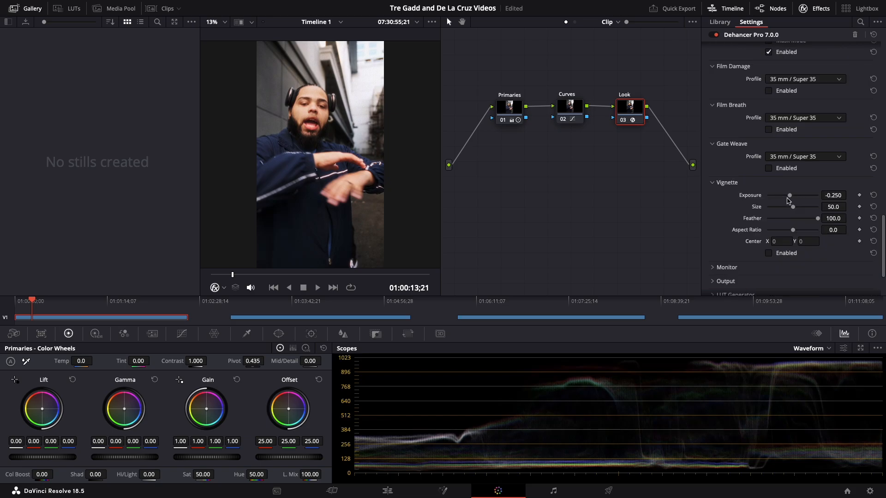
drag(790, 195, 783, 196)
double_click(758, 197)
click(772, 255)
click(772, 255)
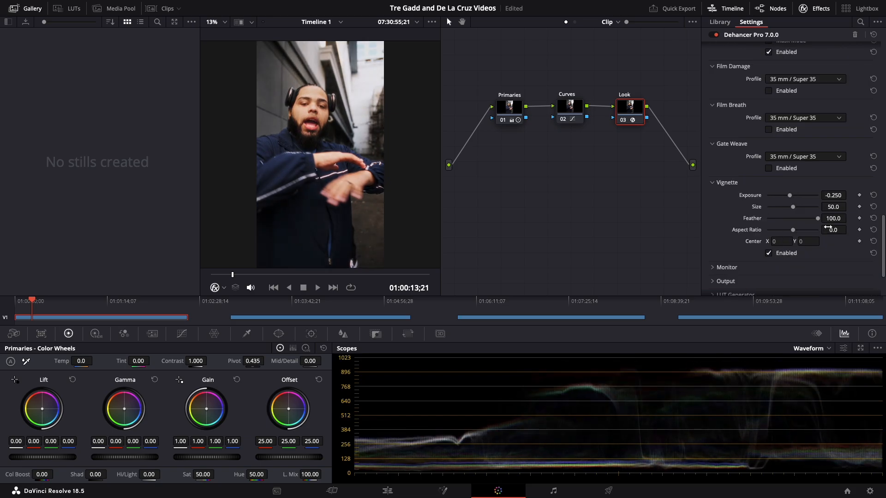
Move to the frame at 01:00:41:04 and compare the full grade bypassed and applied on the Edit page, returning to the Color page.
scroll(771, 249, down, 4)
drag(39, 305, 66, 302)
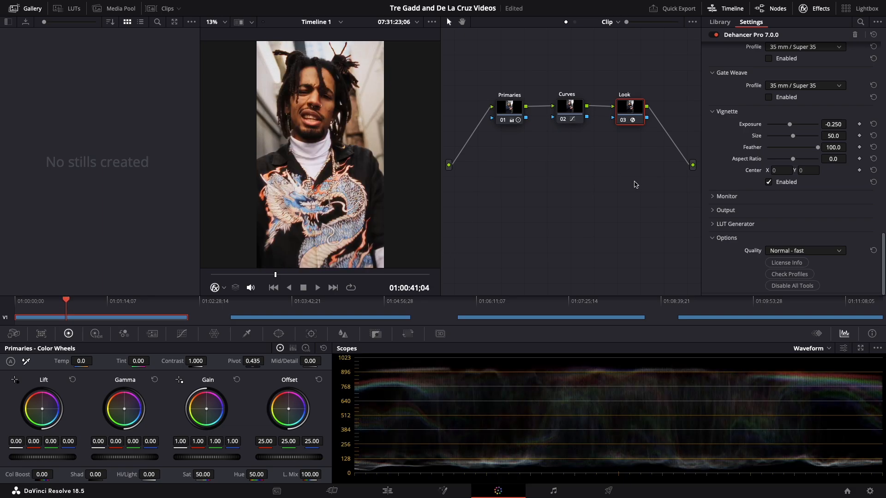
click(385, 492)
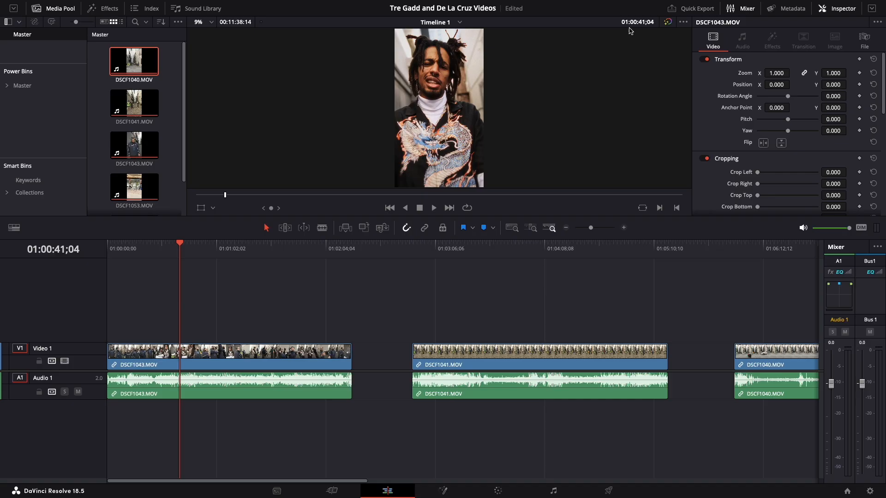
click(669, 23)
click(668, 23)
click(668, 23)
click(669, 23)
key(shift+5)
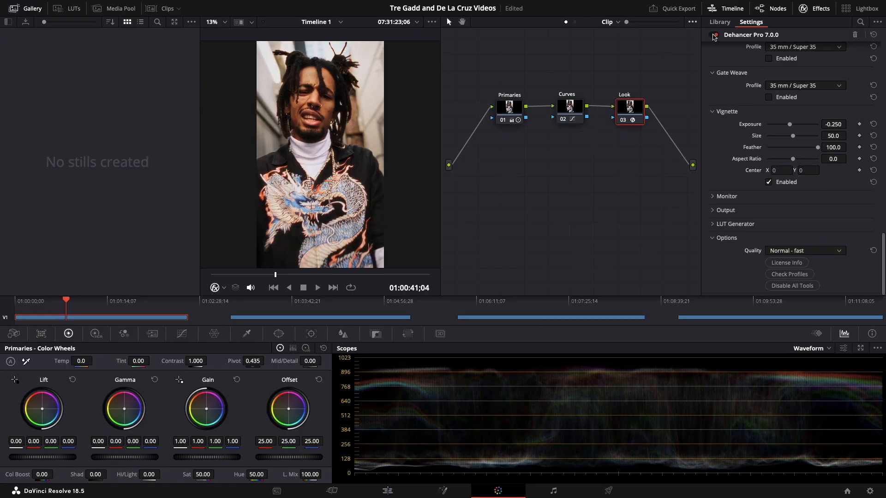
Compare the frame with the Dehancer effect and the Look node switched off and on.
click(714, 36)
click(714, 36)
click(623, 120)
click(622, 120)
click(622, 120)
click(623, 120)
Set Dehancer's Film profile to Kodak Vision3 250D and enable the Film section.
scroll(716, 144, up, 10)
scroll(720, 145, up, 5)
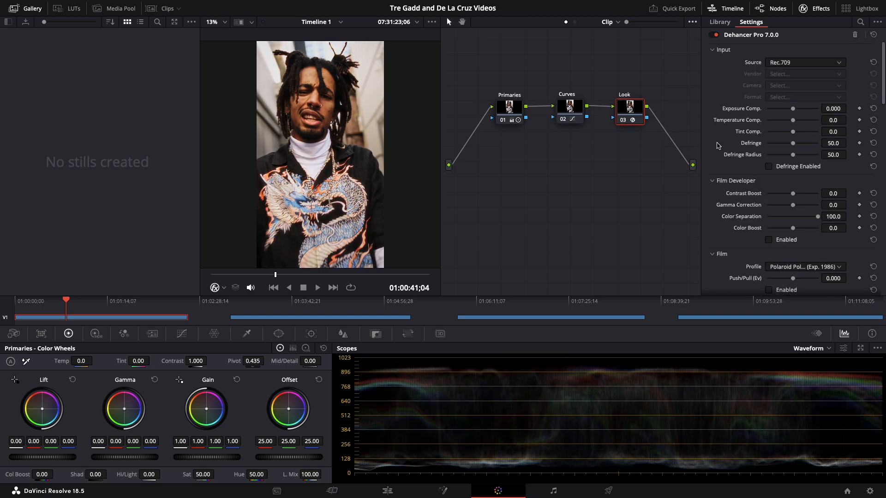
scroll(726, 149, up, 3)
scroll(770, 171, down, 3)
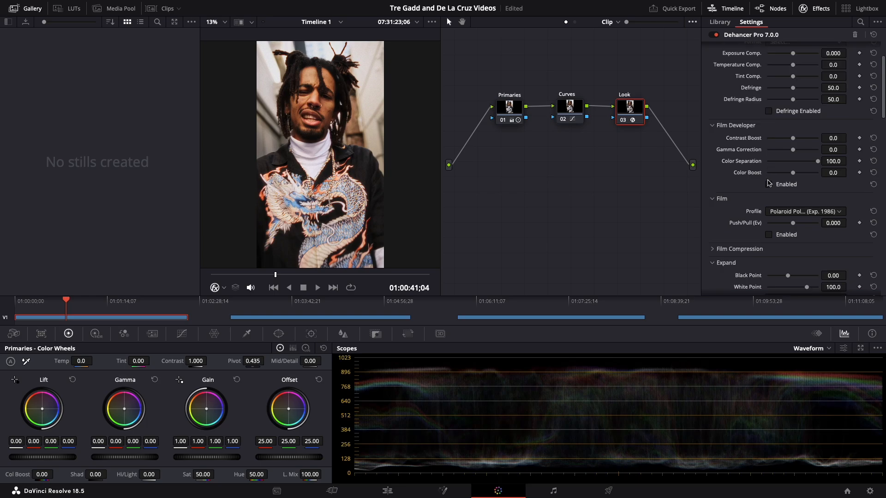
scroll(772, 187, down, 4)
click(769, 152)
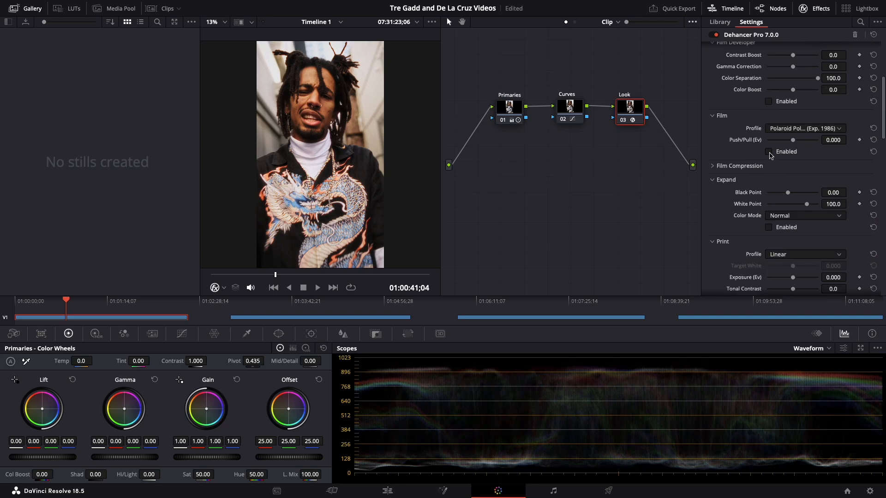
click(805, 128)
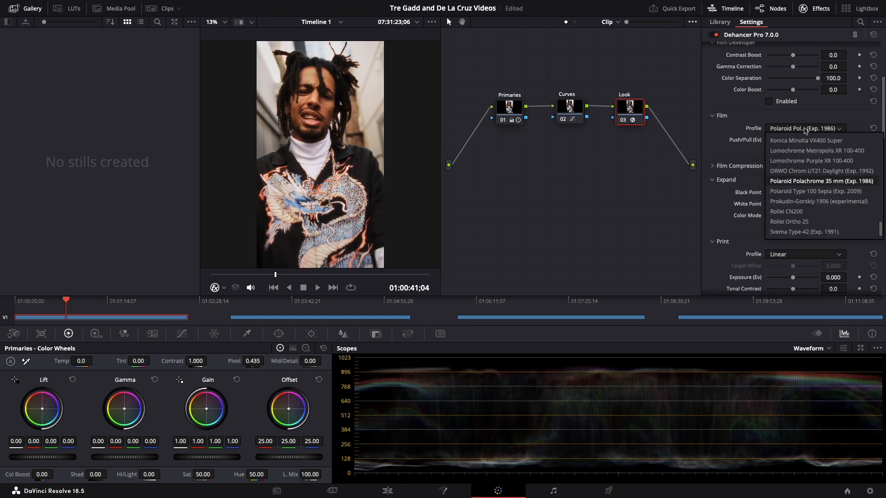
scroll(804, 185, up, 5)
scroll(804, 182, down, 5)
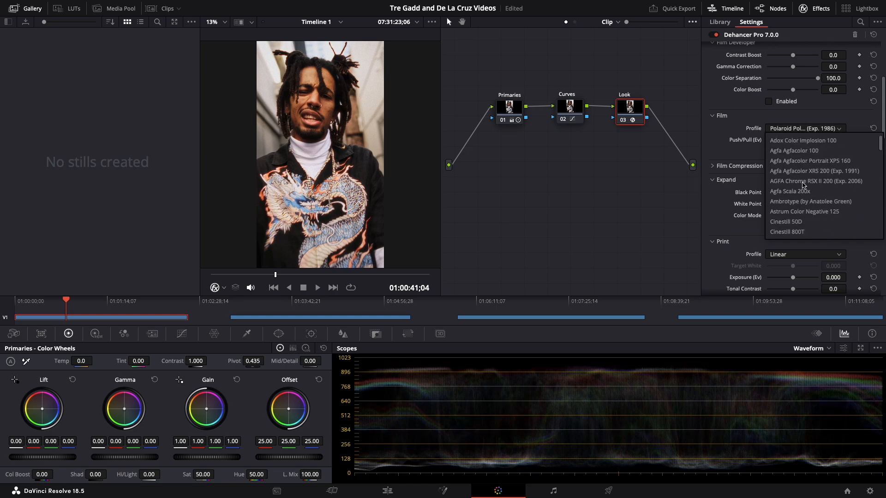
scroll(806, 174, down, 4)
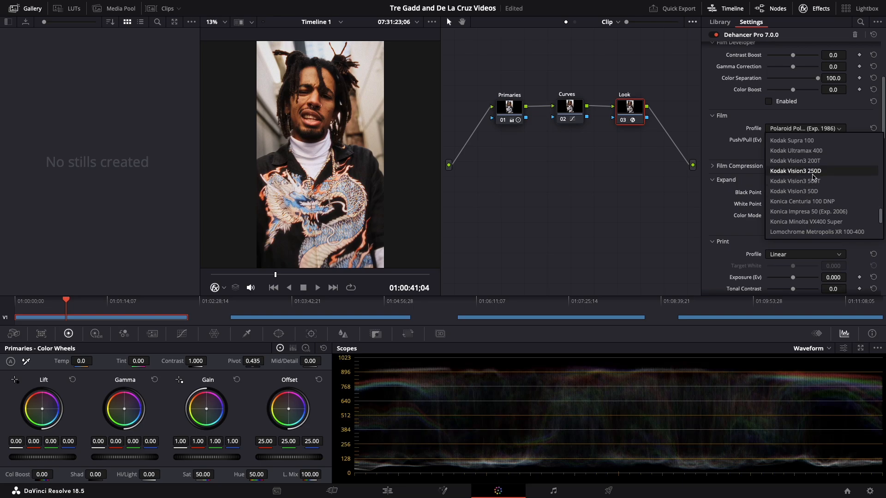
click(818, 172)
click(769, 152)
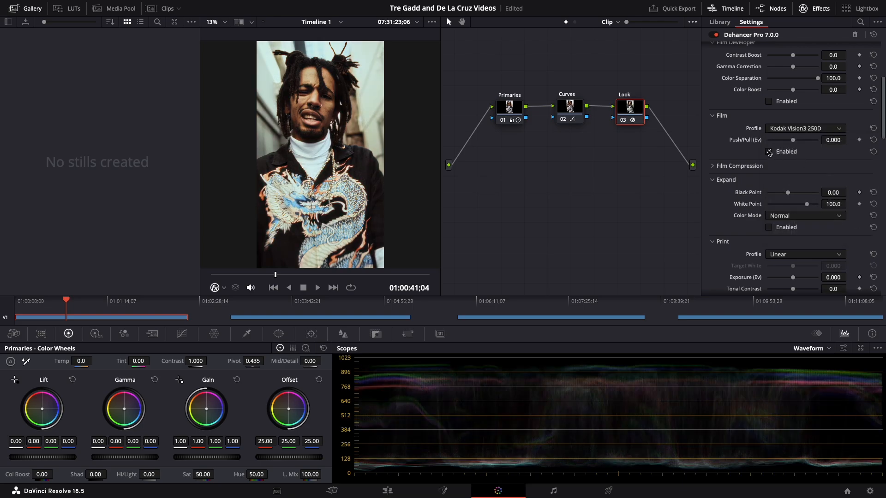
Try the Kodak Vision3 200T and Vision3 50D film profiles and switch to Kodak Ultramax 400.
click(788, 128)
click(789, 162)
click(801, 131)
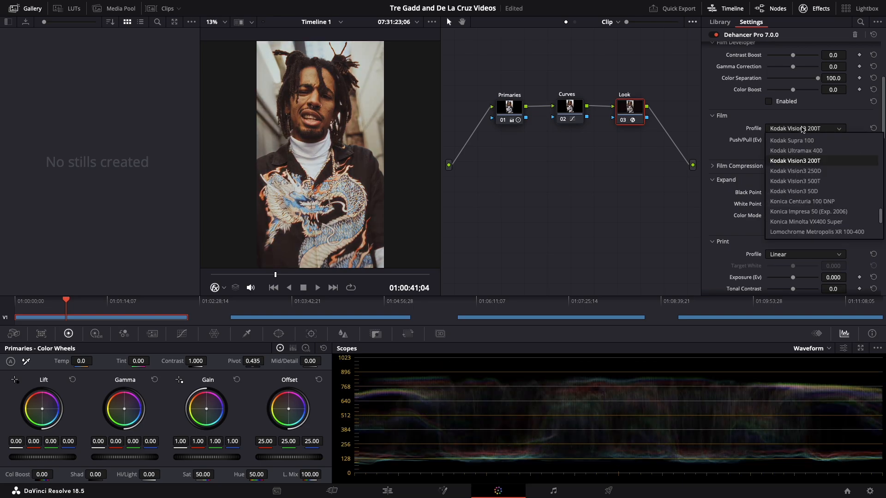
click(805, 181)
click(815, 131)
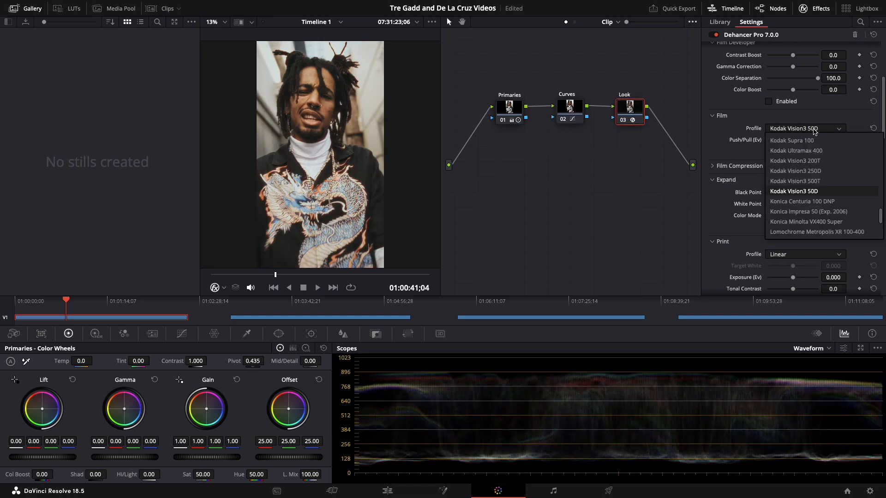
click(809, 156)
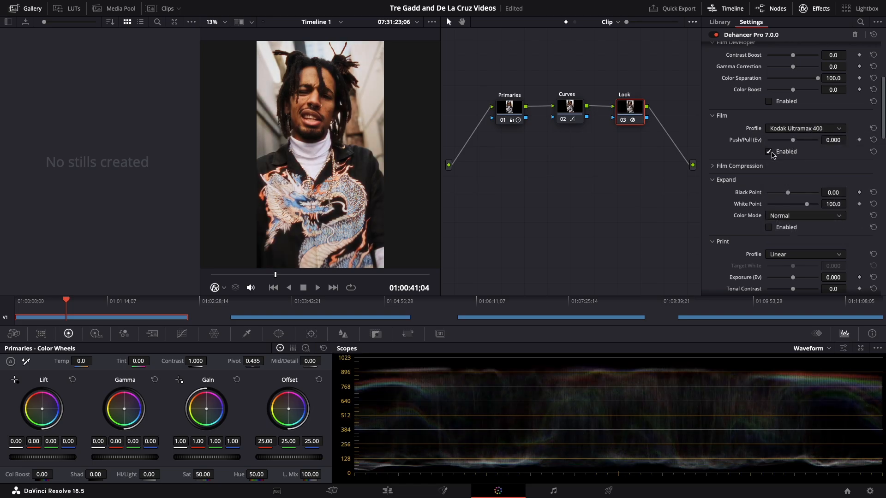
Try the Kodak Supra 100, Portra 160VC and Portra 160 film profiles.
click(793, 130)
click(793, 143)
click(793, 130)
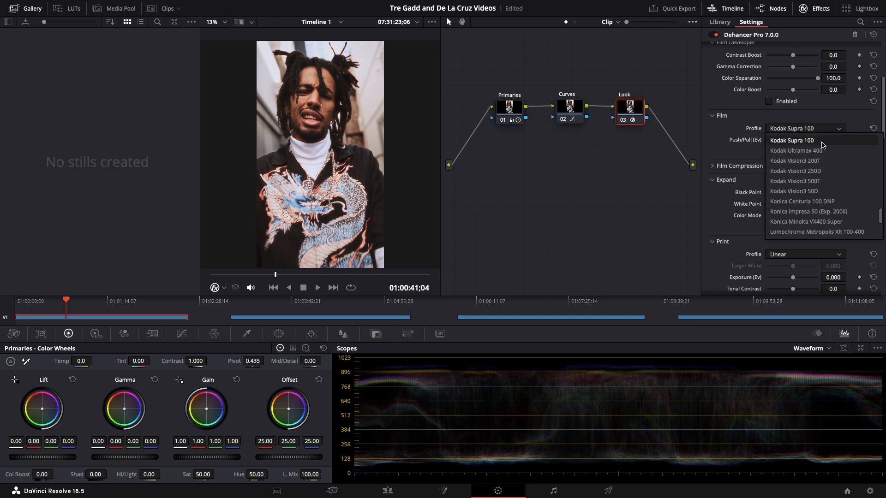
click(794, 170)
click(802, 130)
click(803, 161)
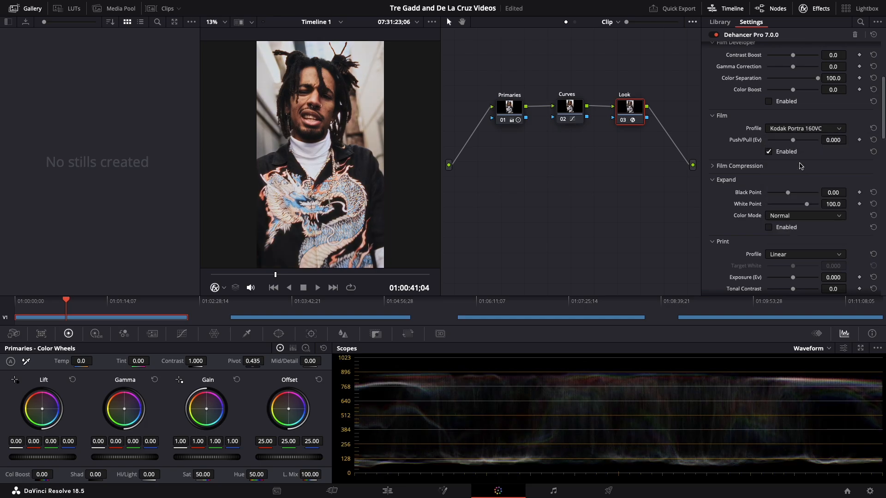
click(810, 129)
click(805, 149)
click(812, 130)
click(809, 140)
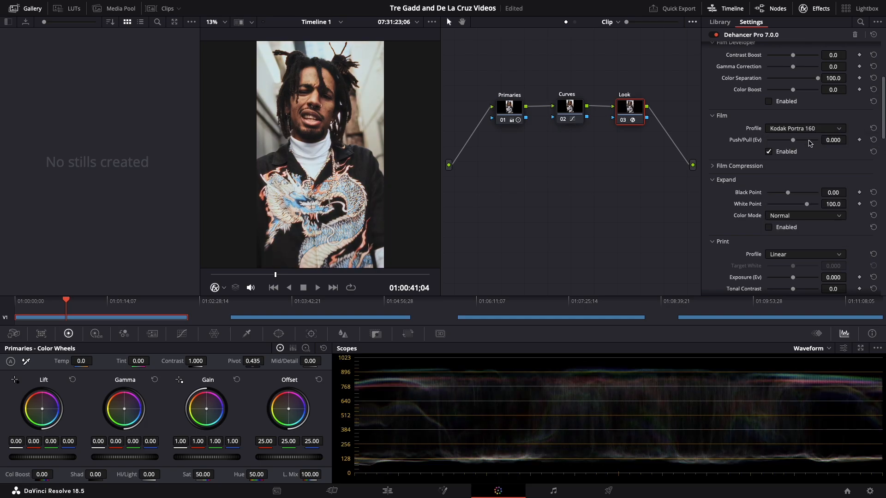
Switch the film profile to Kodak Gold 200 and compare the image with Film off and on.
scroll(807, 156, up, 2)
click(807, 159)
click(803, 201)
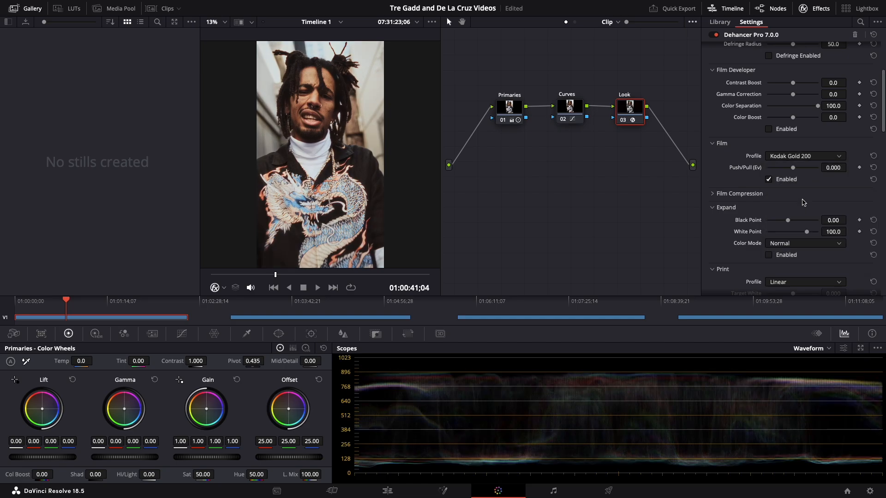
click(769, 179)
click(769, 180)
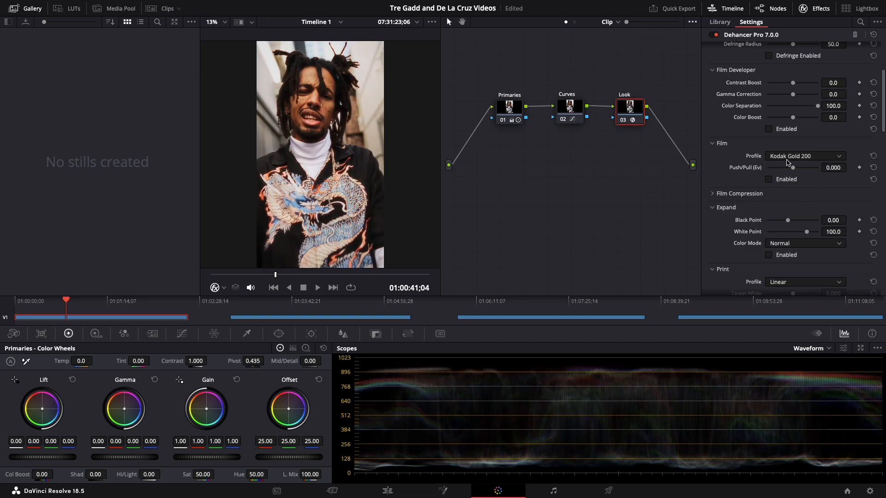
Try the Kodak Ektar 25 (Exp. 1996) profile and Kodak Color Plus 200 with Push/Pull at 2.000 Ev.
click(803, 156)
click(790, 185)
click(806, 156)
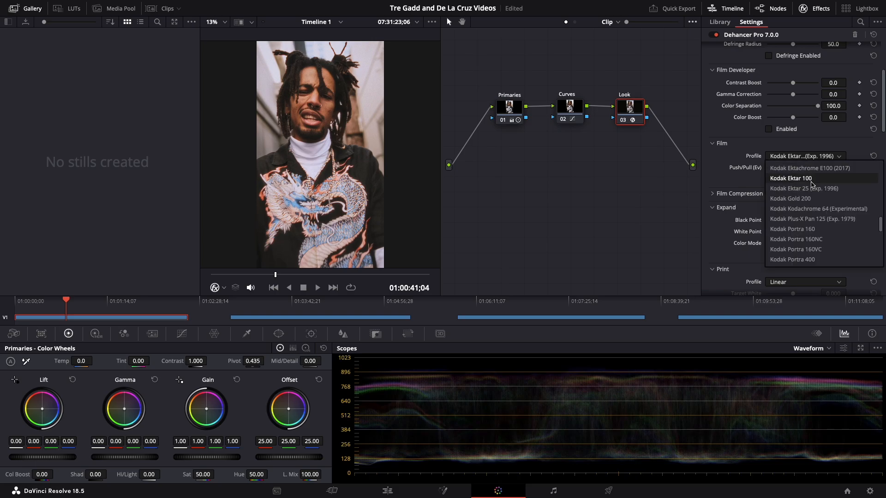
click(805, 215)
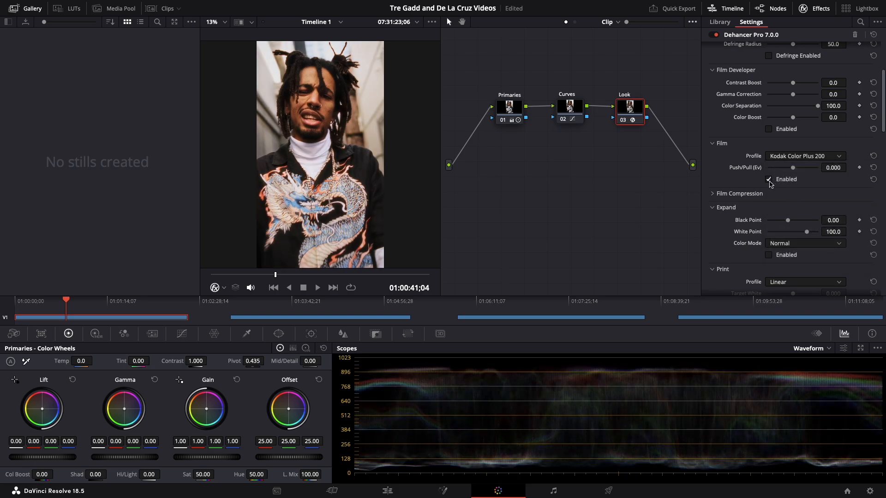
drag(793, 168, 878, 176)
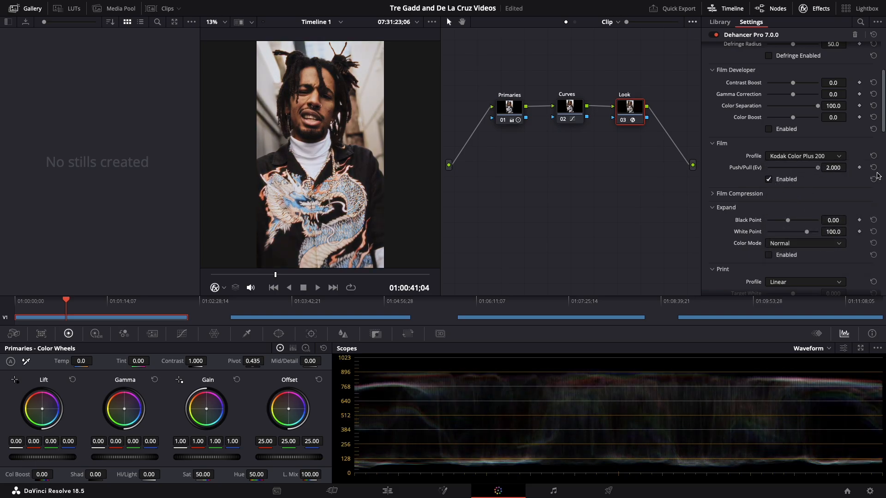
click(768, 180)
Try the Kodak Vision3 250D film profile again and settle on Kodak Vision3 500T.
click(806, 156)
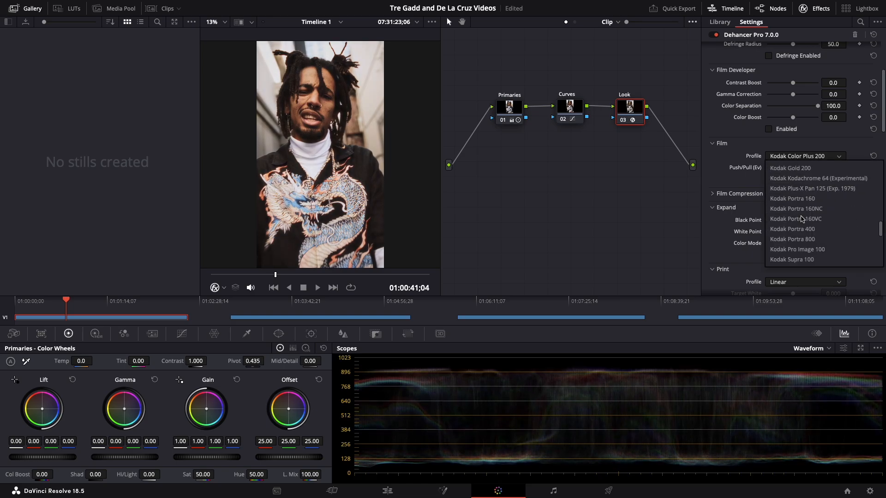
scroll(801, 219, down, 4)
click(799, 230)
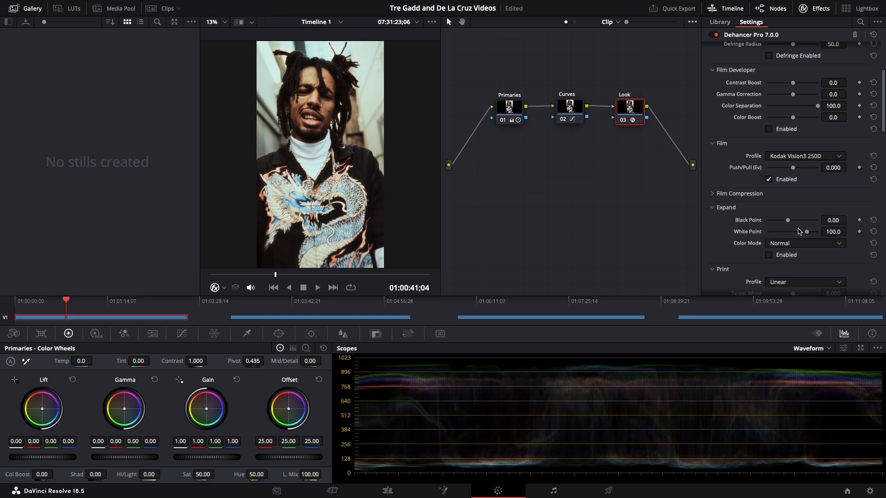
click(803, 156)
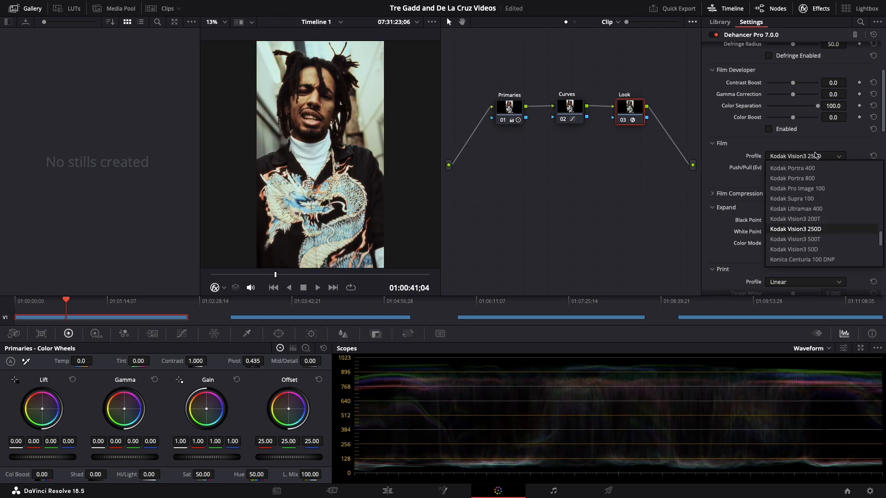
click(801, 239)
click(770, 180)
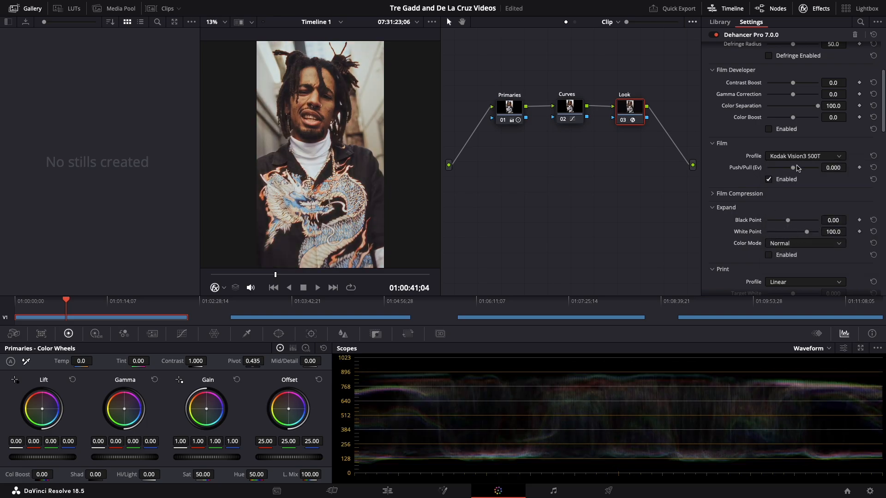
Set the film Push/Pull to 2.000 Ev and compare Film off and on, including at 01:00:14:24.
drag(794, 168, 885, 190)
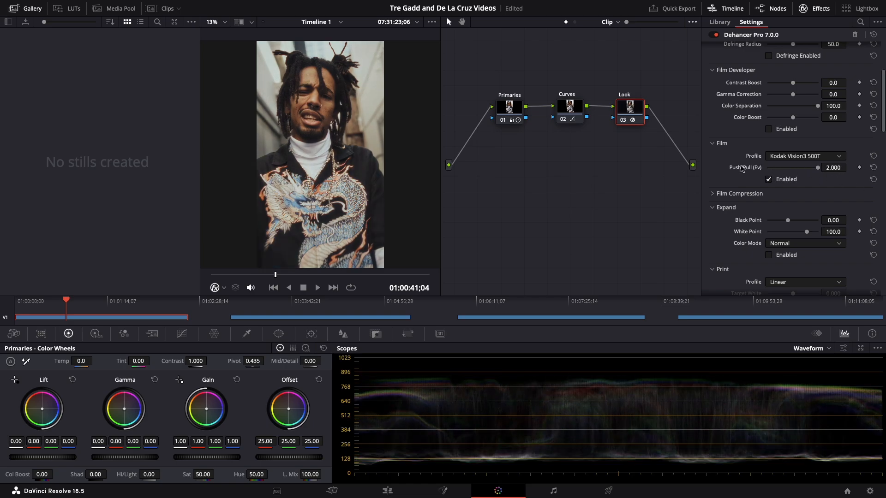
click(770, 180)
click(770, 181)
click(38, 303)
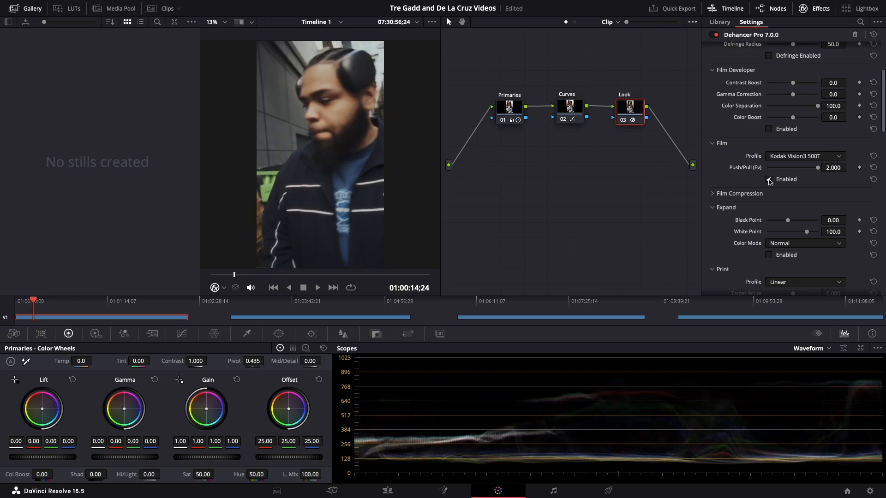
click(769, 180)
Select the Primaries node and scrub through the clip to 01:00:51:05 to review the grade.
click(522, 105)
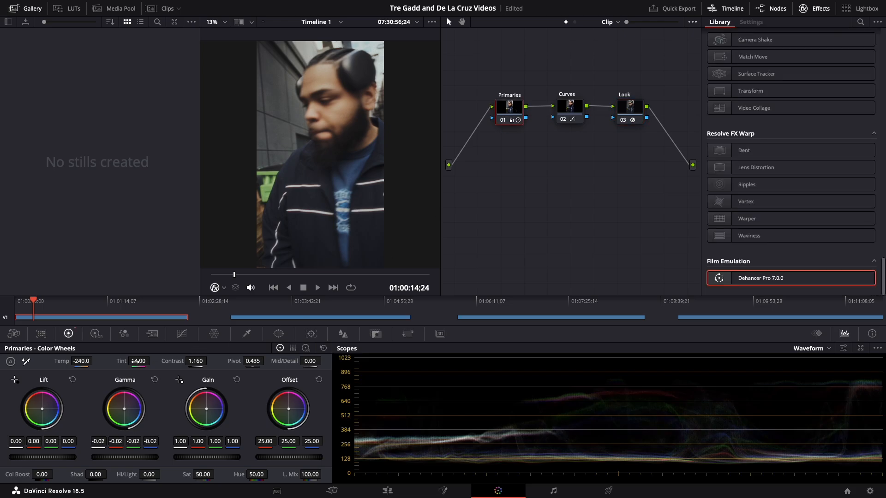
click(49, 303)
drag(50, 304, 56, 307)
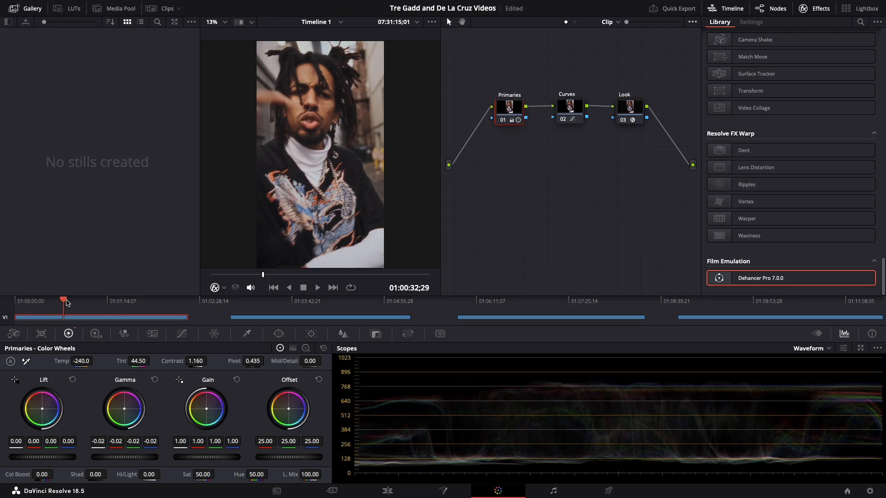
click(82, 302)
drag(82, 302, 79, 303)
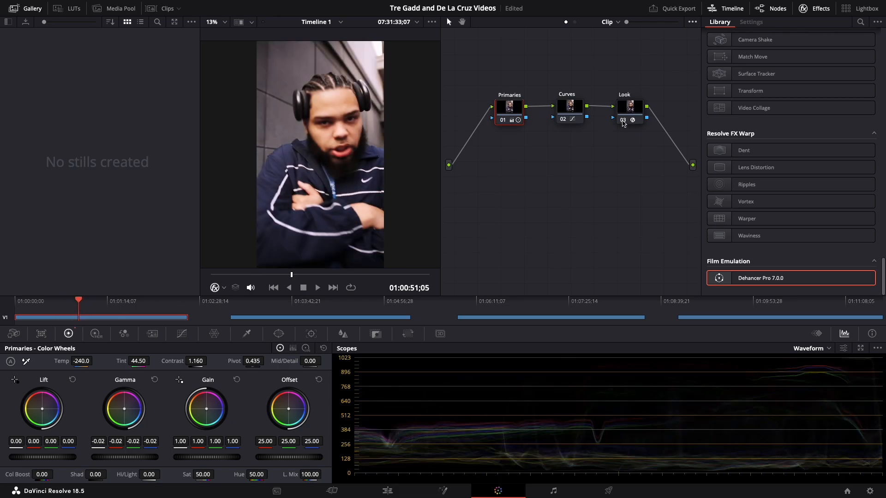
Compare the frame with the Look node off and on, and select the Look node.
click(623, 121)
click(623, 120)
click(626, 118)
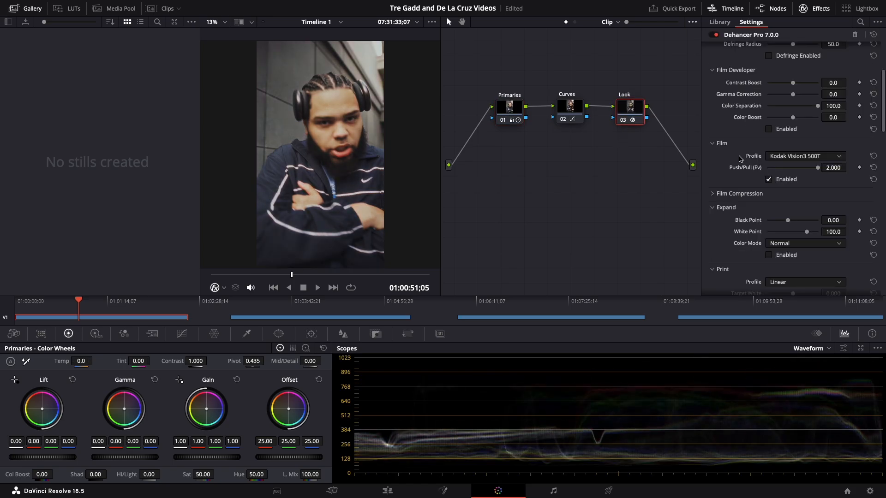
Undo the film changes back to Kodak Color Plus 200 with Push/Pull at 0.000, and disable the Film effect.
key(super+z)
key(super+z)
key(super+z)
key(super+z)
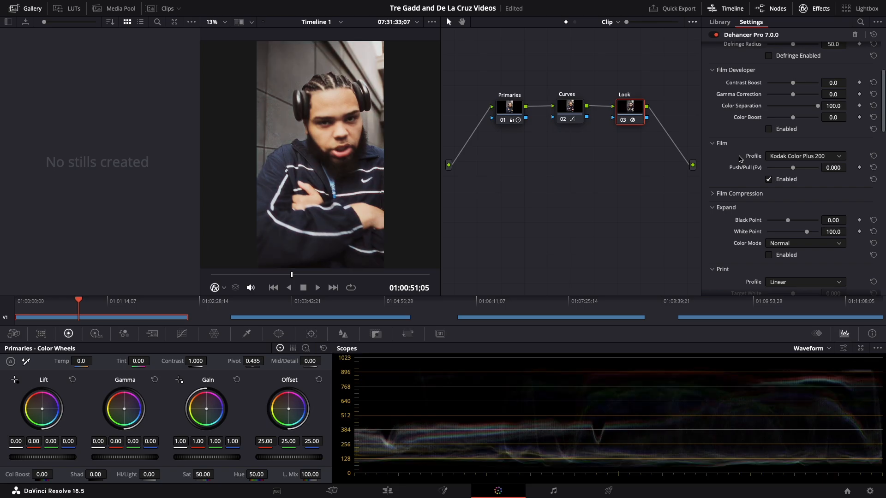
click(769, 180)
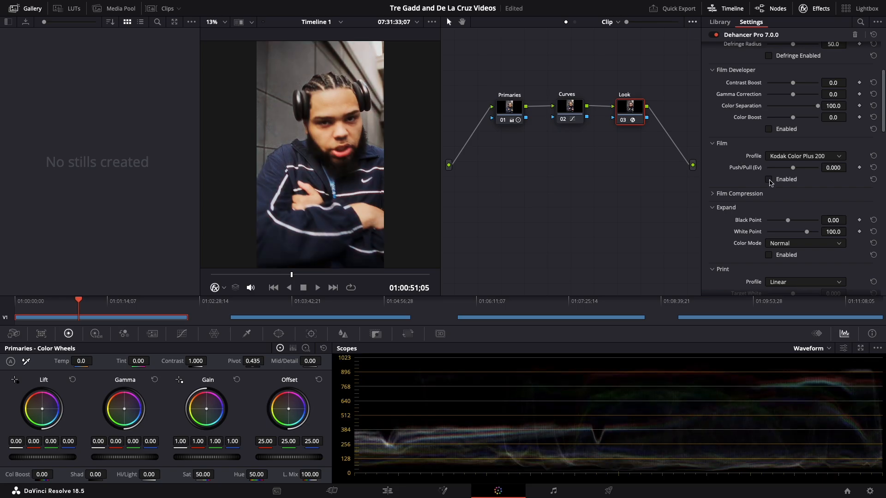
Try lowering the master Gain on the Primaries node around 01:00:40:23, check other frames, and undo the change.
drag(89, 305, 66, 308)
click(515, 112)
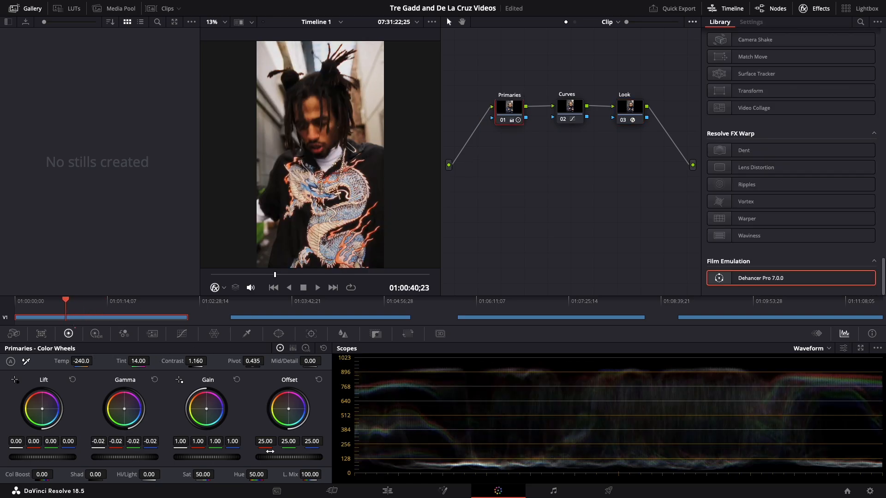
drag(209, 459, 161, 460)
drag(63, 305, 98, 303)
key(super+z)
Compare the frame at 01:01:06:24 with the Primaries, Curves and Look nodes off and on.
click(502, 120)
click(563, 119)
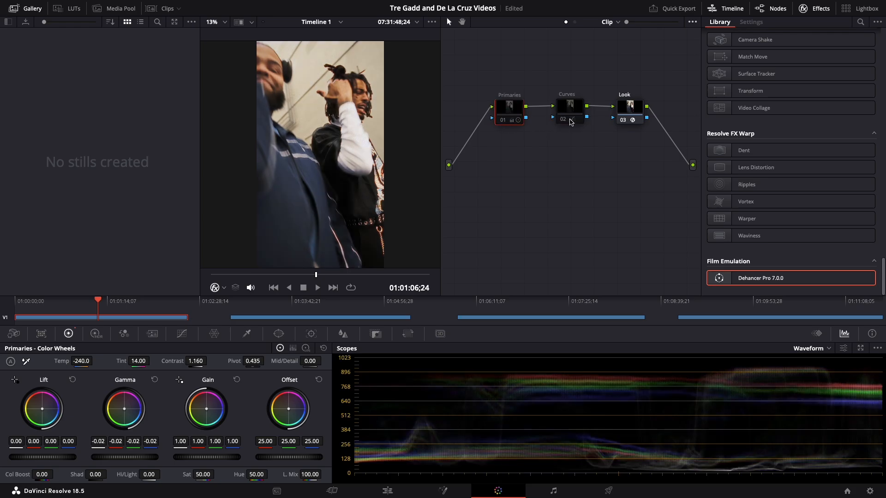
click(623, 120)
click(503, 120)
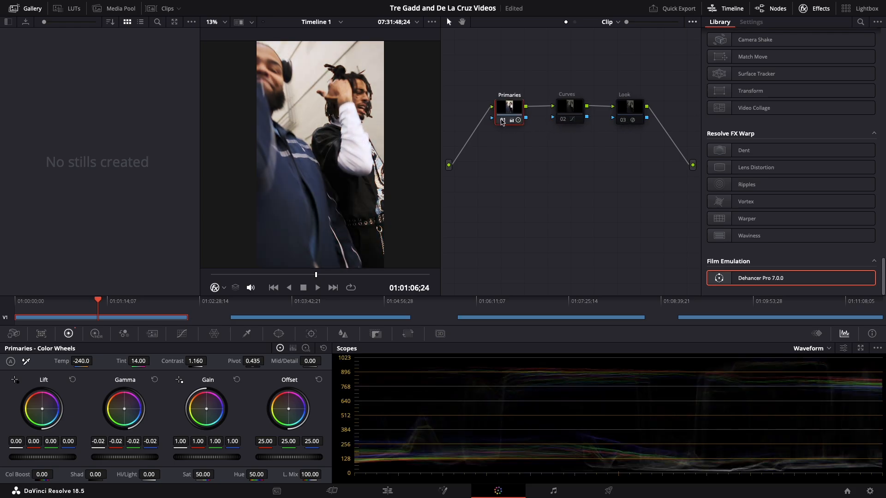
click(564, 120)
click(623, 120)
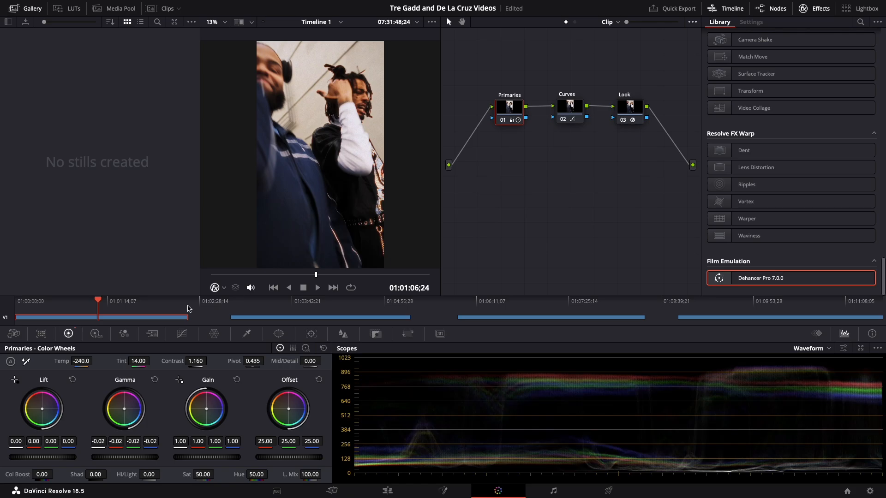
Go to 01:00:41:15 and compare the Look node's Halation and Bloom effects off and on.
drag(115, 304, 67, 305)
click(630, 107)
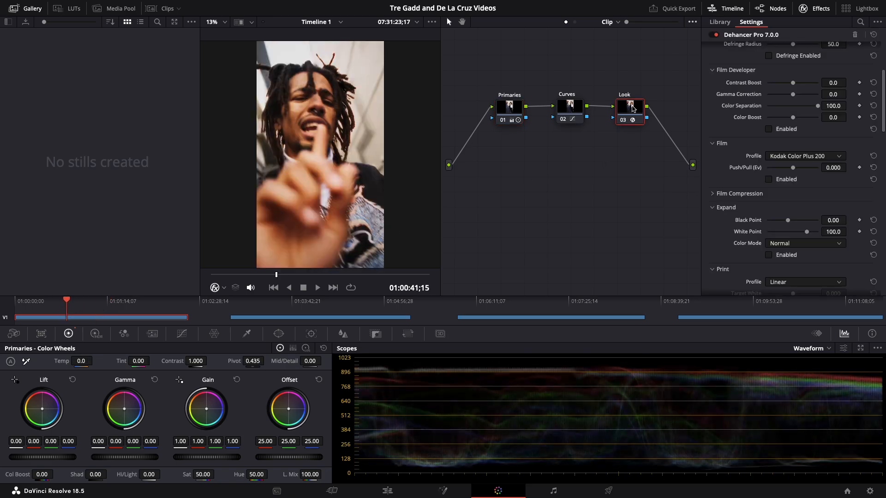
scroll(825, 213, down, 1)
scroll(825, 213, down, 8)
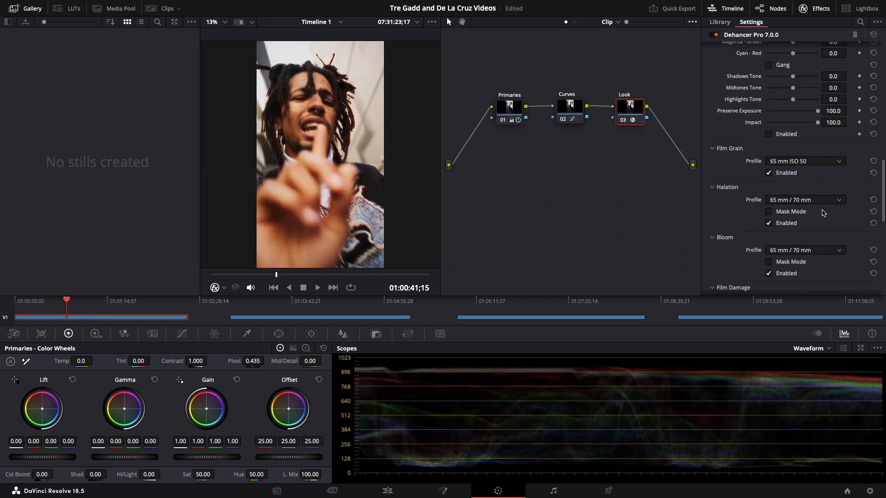
click(768, 196)
click(768, 197)
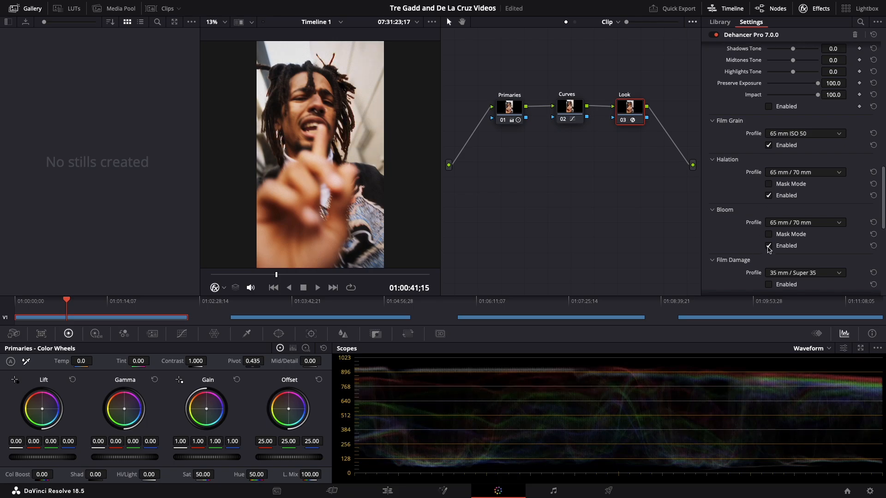
click(769, 248)
click(769, 247)
Switch the Bloom profile to Custom with Impact at 100.0, and compare Bloom off and on.
click(787, 224)
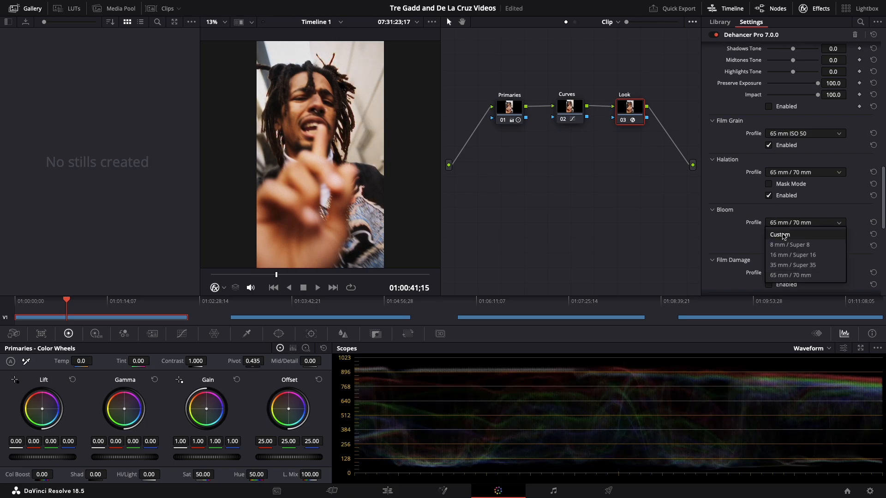
click(787, 233)
scroll(789, 259, down, 2)
drag(818, 260, 884, 260)
click(770, 284)
click(770, 284)
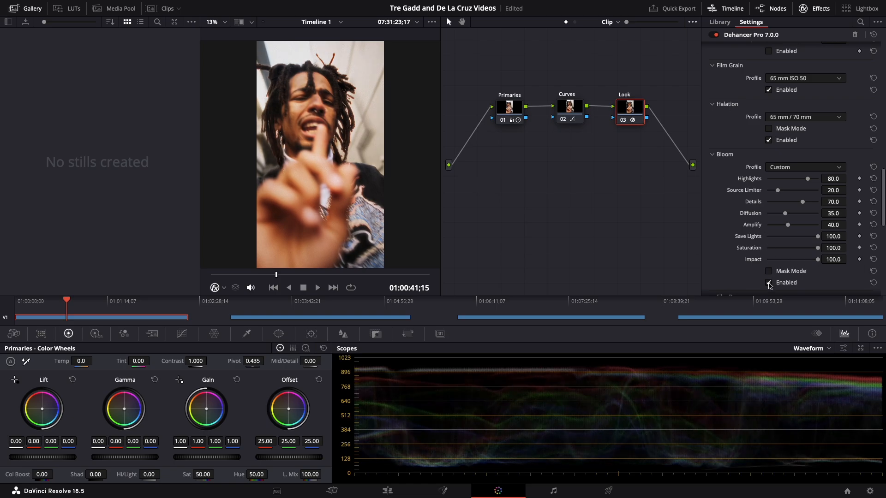
Review the Bloom effect at 01:00:55:18 and compare it off and on at 01:01:09:23.
click(84, 304)
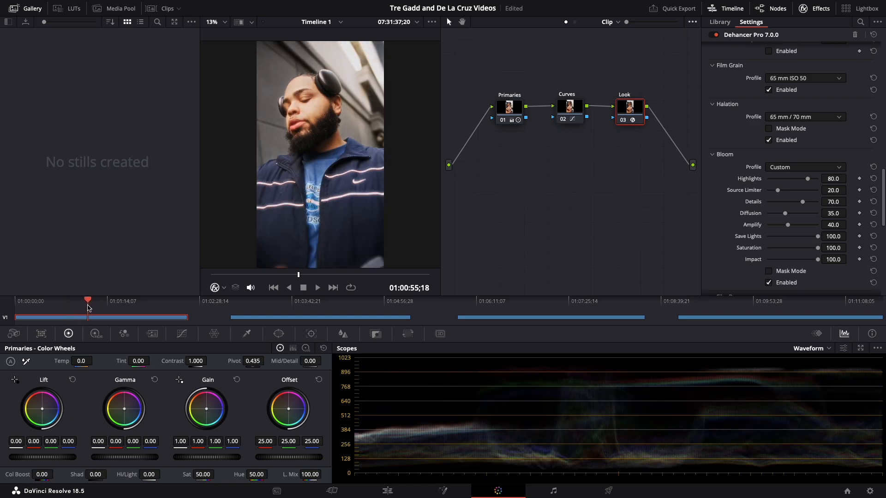
key(space)
click(101, 303)
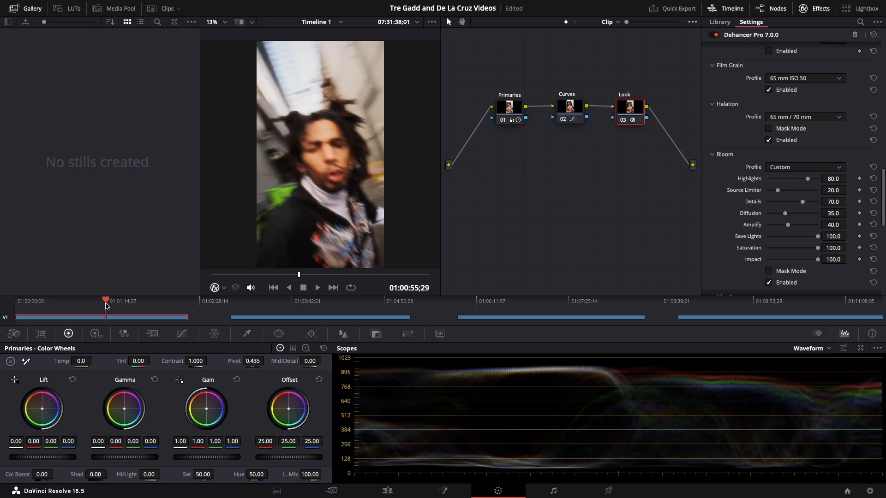
click(770, 283)
click(770, 283)
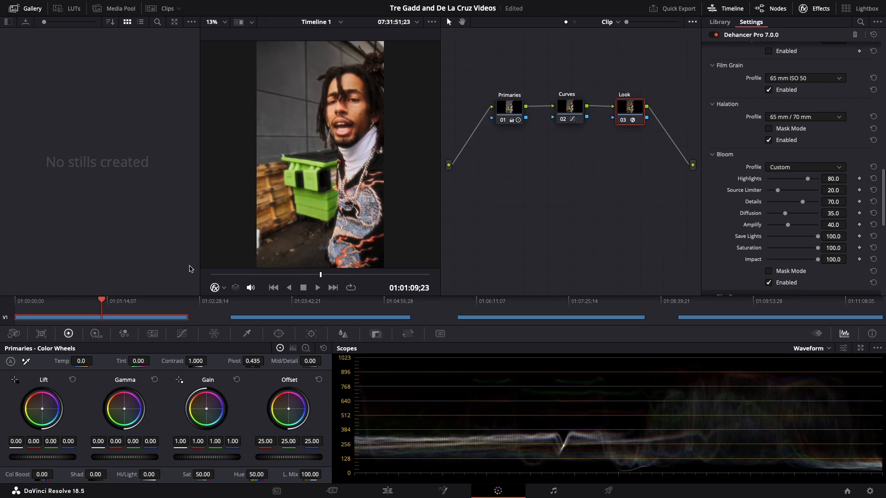
Compare Bloom off and on at 01:00:14:02 and set its Amplify to 50.0.
drag(55, 303, 35, 314)
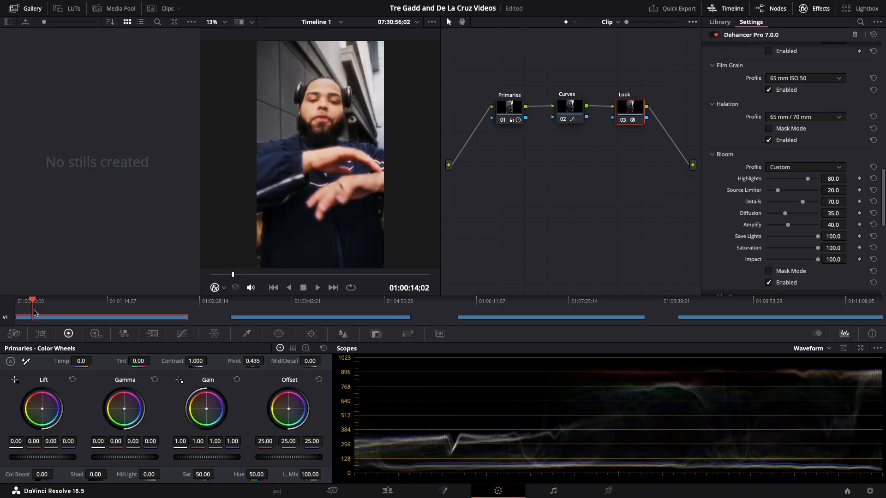
click(768, 284)
click(767, 284)
drag(802, 226, 806, 228)
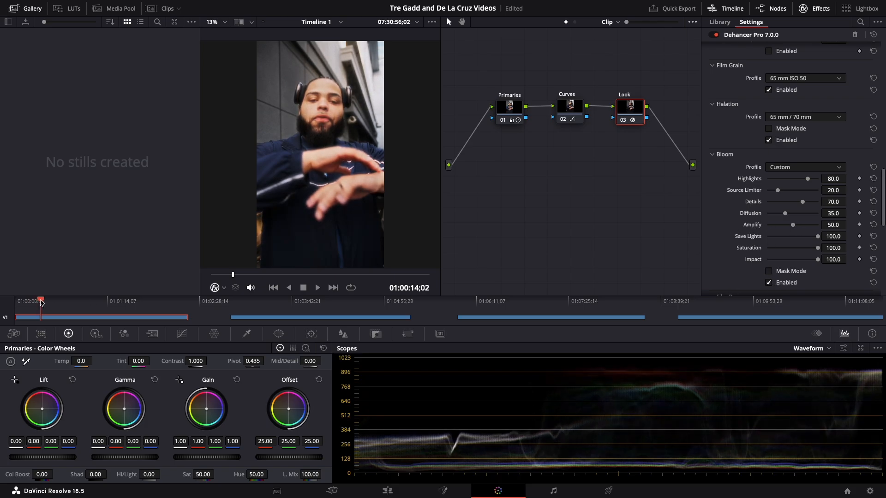
Scrub the opening of the first clip and grab a still of the graded frame into the gallery.
mouse_move(41, 303)
mouse_down()
mouse_move(70, 307)
mouse_move(16, 304)
mouse_move(32, 310)
mouse_up()
right_click(299, 200)
click(315, 205)
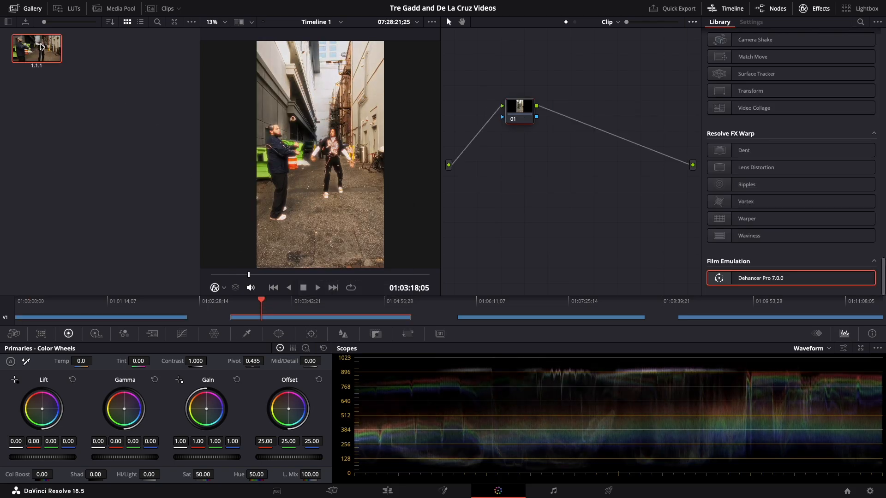
Apply the first clip's still grade to the second clip and set its Bloom profile to 65 mm / 70 mm.
right_click(41, 46)
click(70, 71)
click(794, 167)
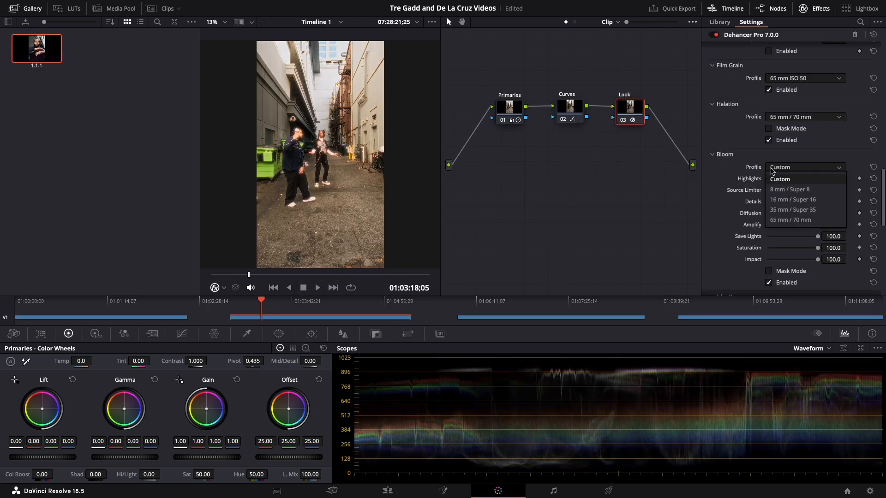
click(789, 219)
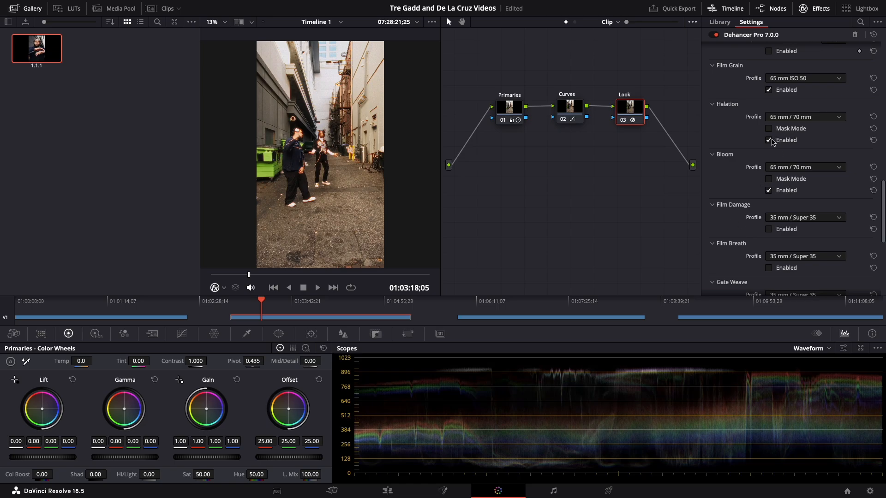
Try the 8 mm / Super 8 Halation profile on the second clip and return to 65 mm / 70 mm.
click(808, 117)
click(804, 139)
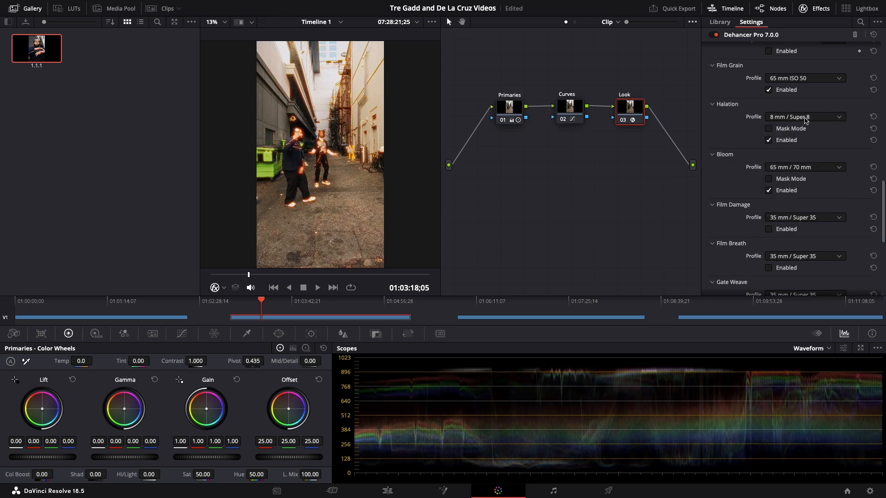
click(805, 119)
click(802, 211)
click(812, 116)
click(797, 199)
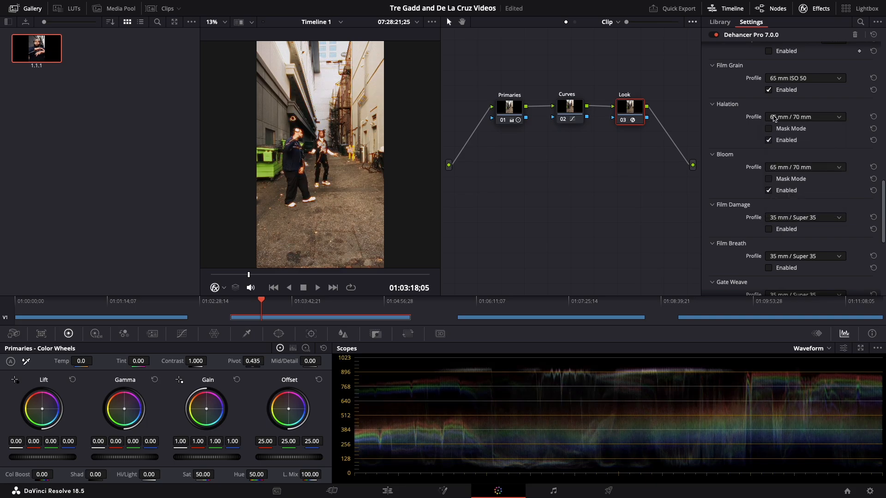
Switch the second clip's Halation profile to Custom and lower its Impact to 14.7.
click(787, 118)
click(803, 197)
drag(768, 220, 770, 221)
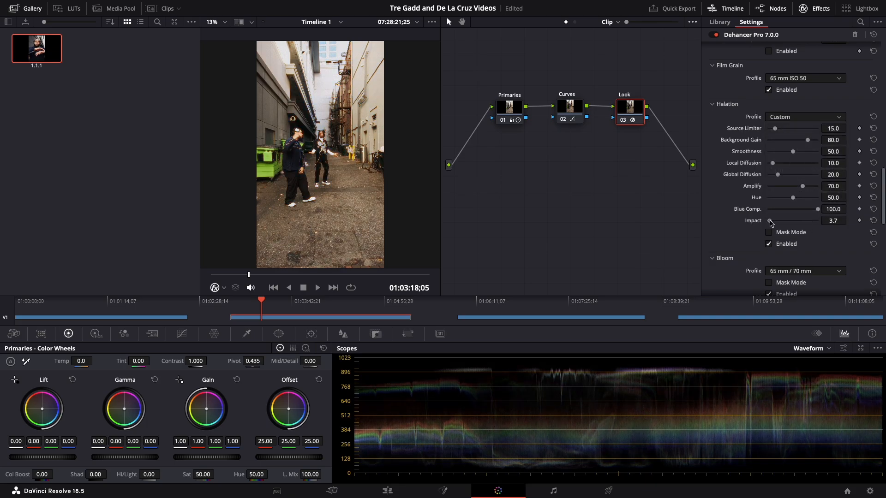
Grab a still of the second clip at 01:04:02:13 and compare that frame with the Look node off and on.
drag(282, 304, 299, 307)
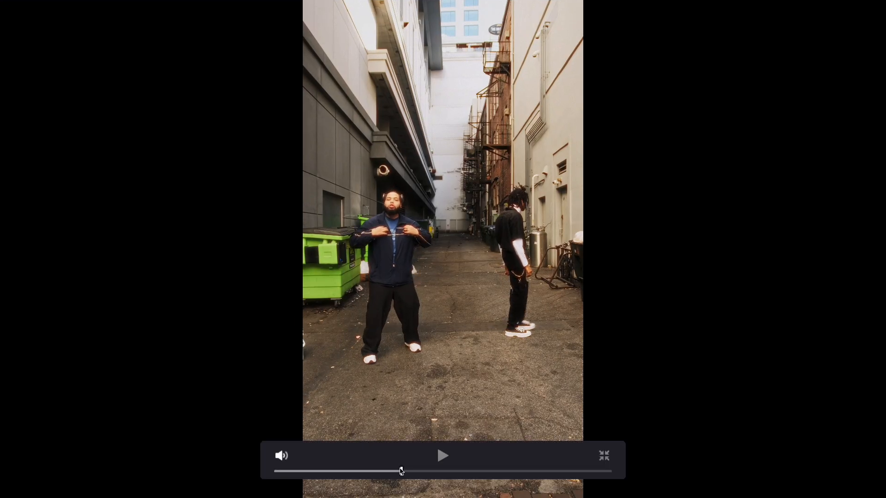
drag(403, 472, 435, 477)
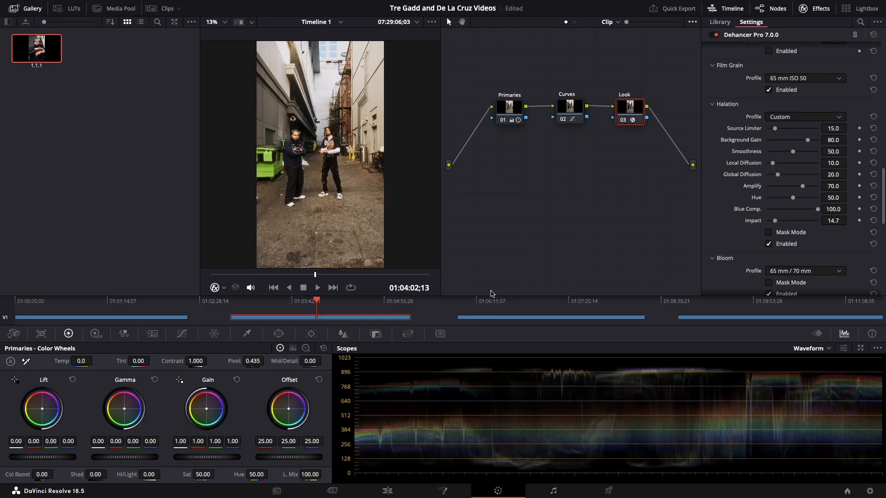
right_click(307, 202)
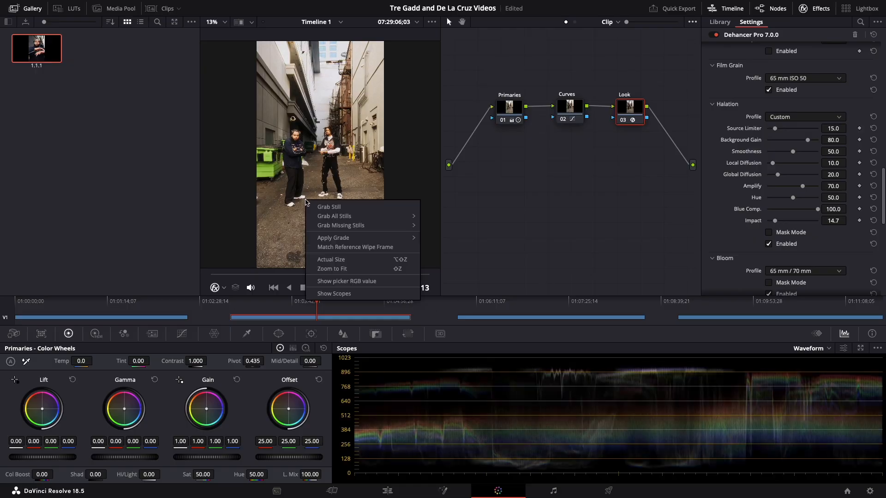
click(347, 208)
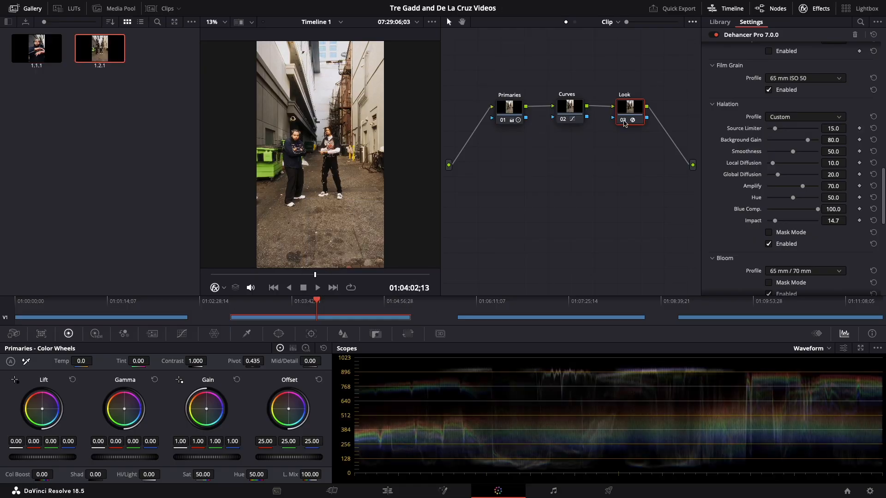
click(624, 121)
click(624, 121)
Try a harder, darker Vignette with Feather 0.0 and Exposure -1.230, and undo the vignette changes.
scroll(756, 240, down, 5)
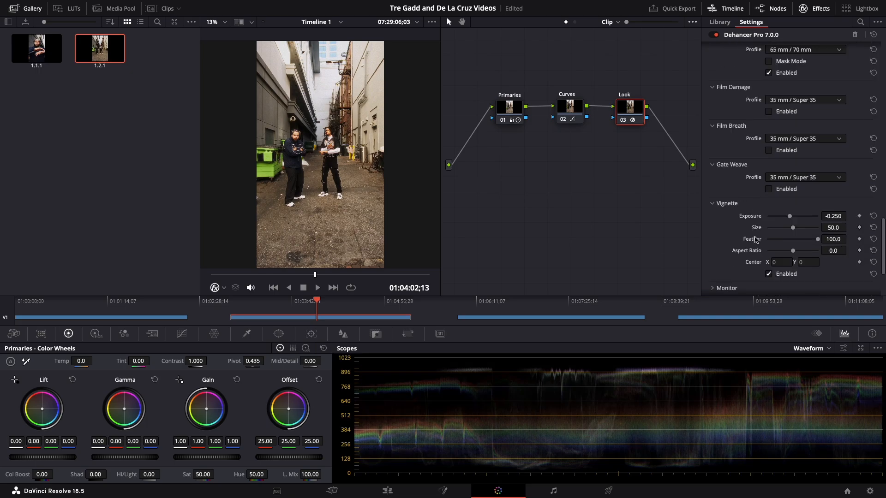
drag(790, 219, 786, 226)
double_click(746, 240)
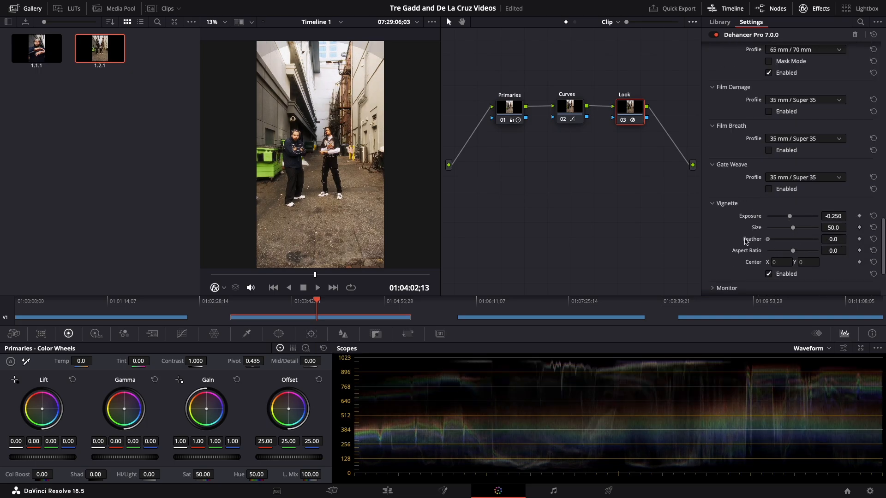
drag(780, 219, 769, 225)
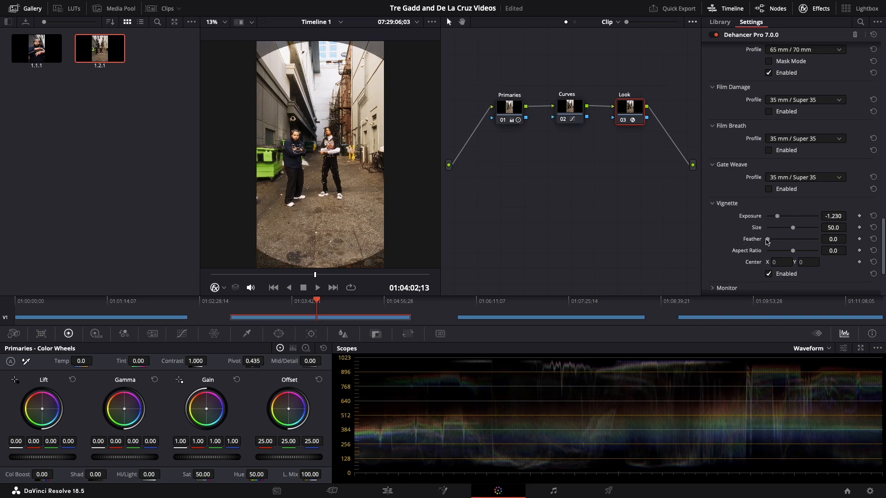
key(ctrl+z)
key(ctrl+z)
key(ctrl+z)
key(ctrl+z)
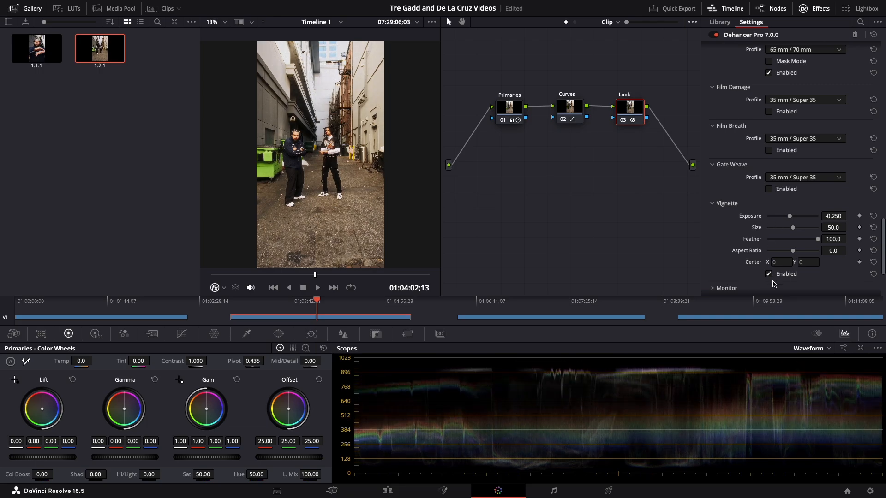
Apply the grade from still 1.2.1 to the third clip and review it in full screen up to 01:06:42:29.
scroll(717, 276, down, 3)
drag(343, 301, 492, 301)
right_click(106, 60)
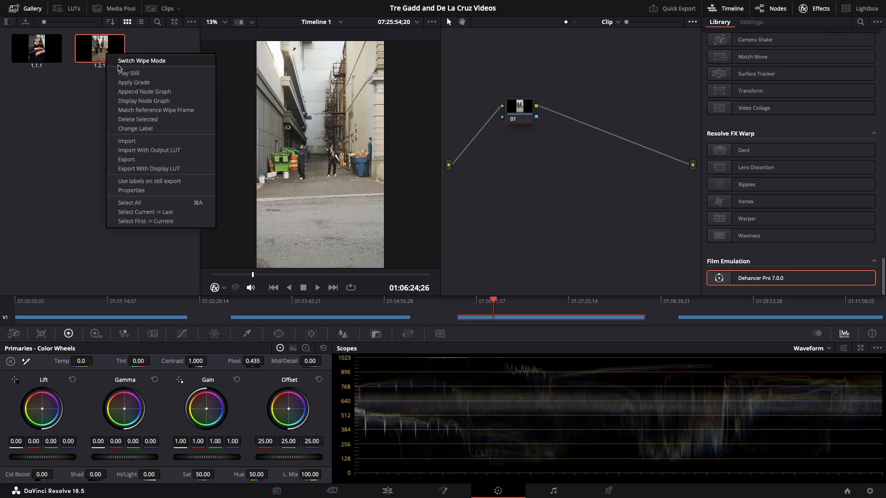
click(127, 84)
key(p)
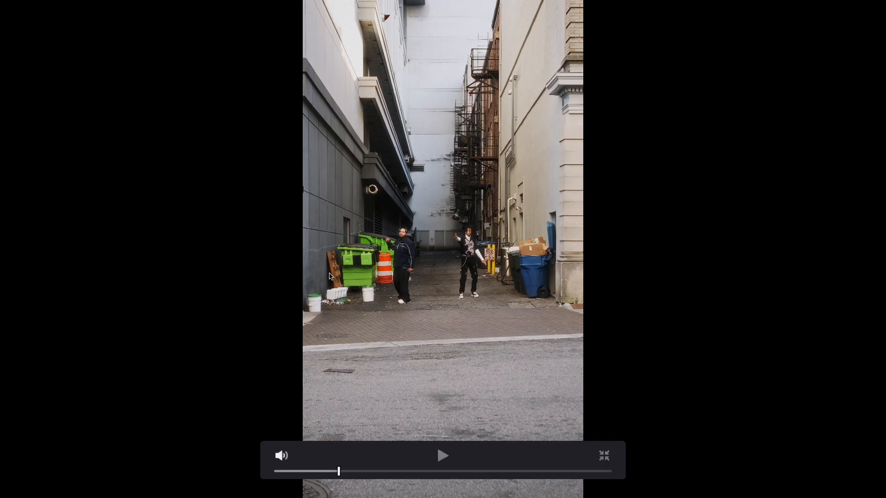
drag(343, 472, 378, 480)
key(p)
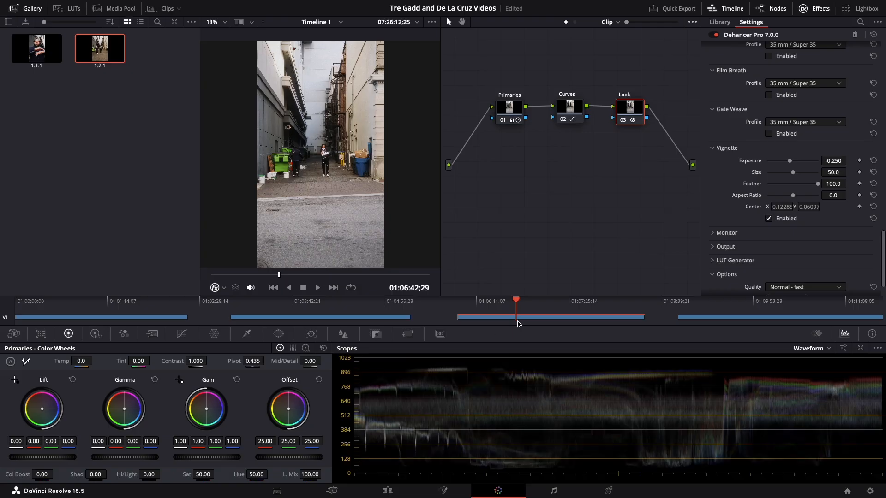
Apply the grade from still 1.2.1 to the fourth clip at 01:10:43:04 and enlarge the frame for inspection.
drag(523, 310, 815, 305)
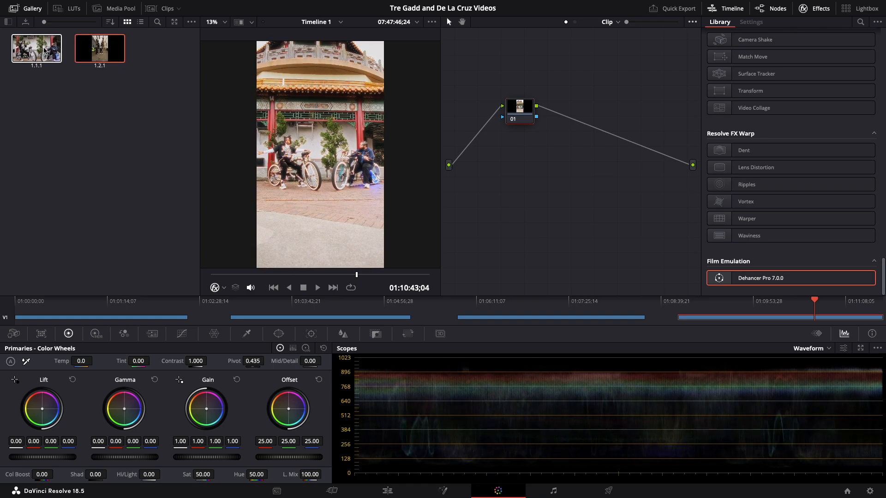
right_click(102, 58)
click(124, 85)
scroll(360, 170, up, 5)
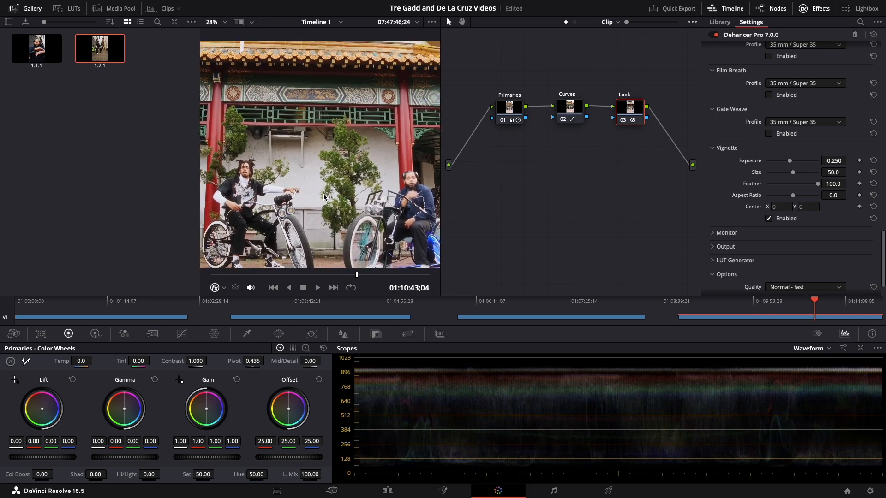
On the fourth clip's Curves node, reshape the custom curve by pulling the black point's handle down and toward the shadows.
scroll(359, 170, down, 4)
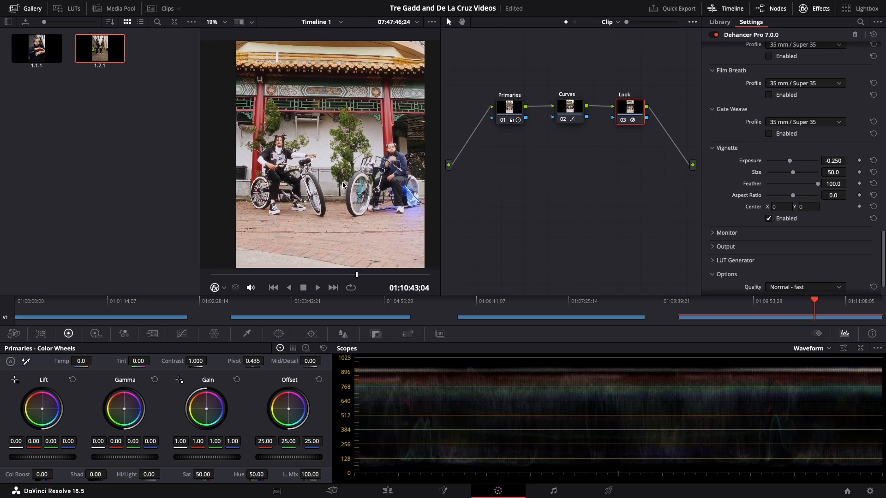
scroll(634, 161, up, 1)
scroll(369, 148, down, 2)
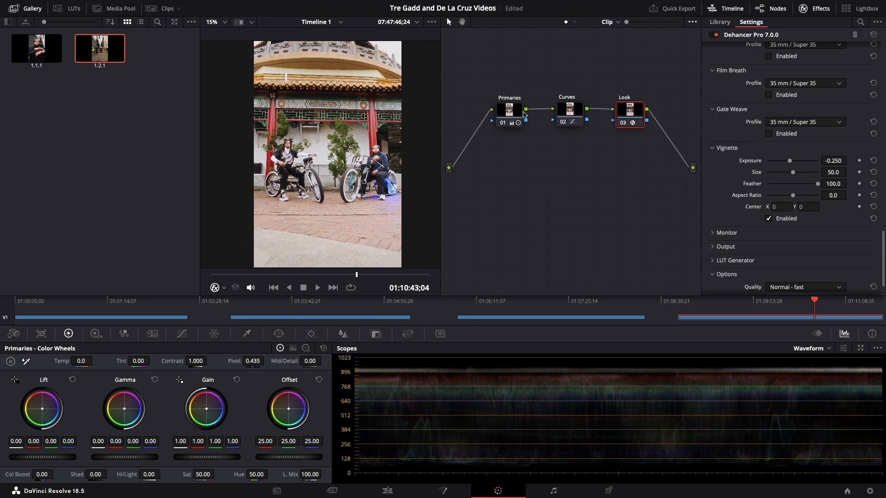
click(510, 109)
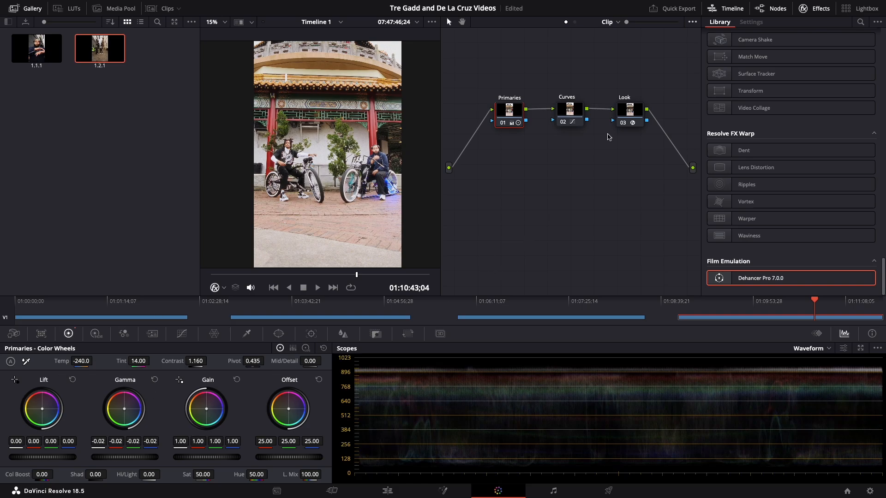
click(570, 109)
click(182, 333)
drag(102, 426, 79, 457)
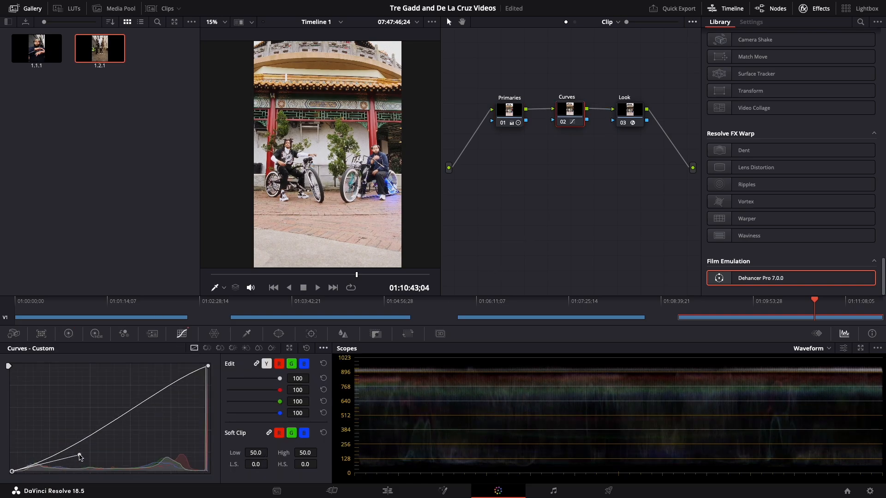
Disable the Look and Curves nodes on the fourth clip and reset the Temp of the Primaries node.
click(631, 119)
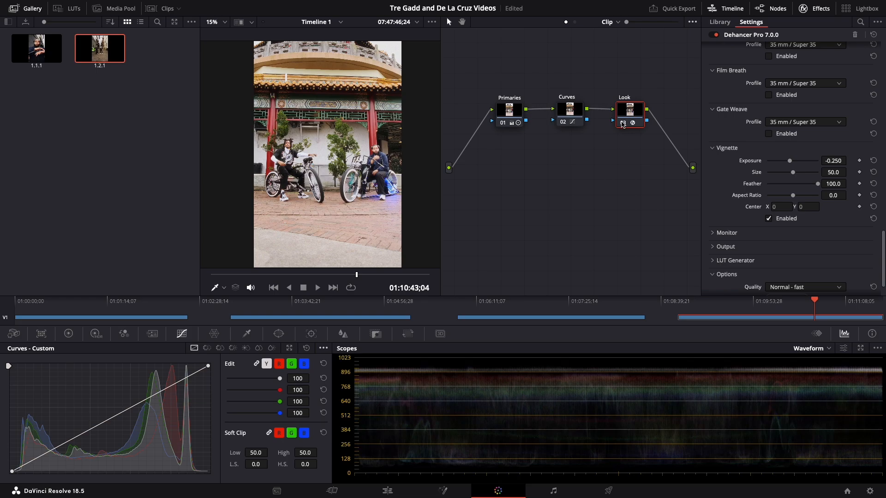
click(623, 123)
click(563, 122)
click(510, 111)
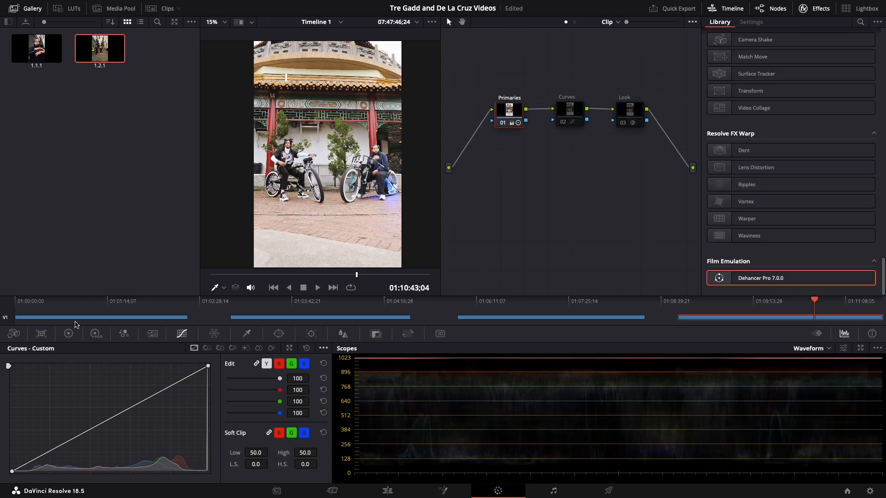
click(68, 333)
double_click(63, 361)
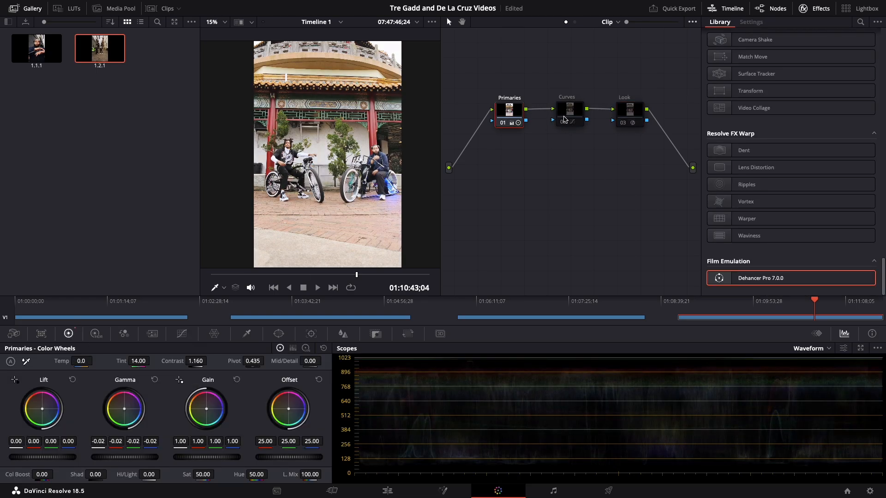
Re-enable the Curves and Look nodes and set Temp to -190.0 on the Curves node.
click(563, 122)
click(622, 125)
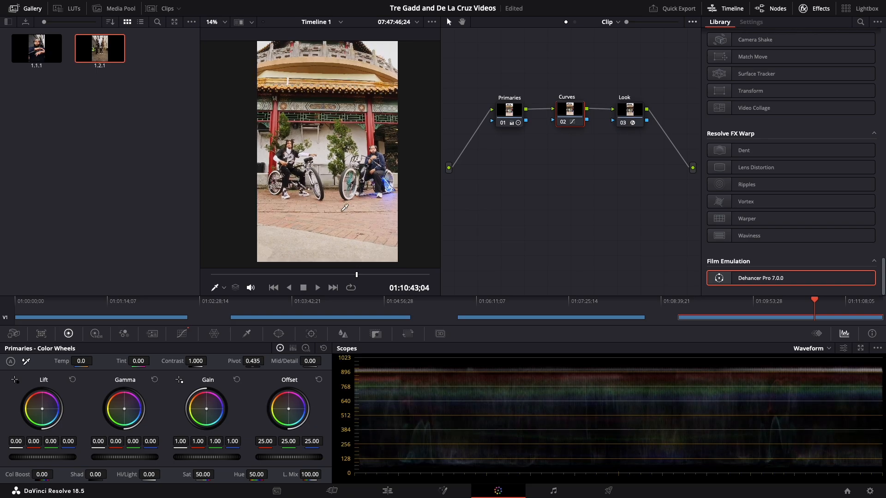
drag(96, 361, 95, 360)
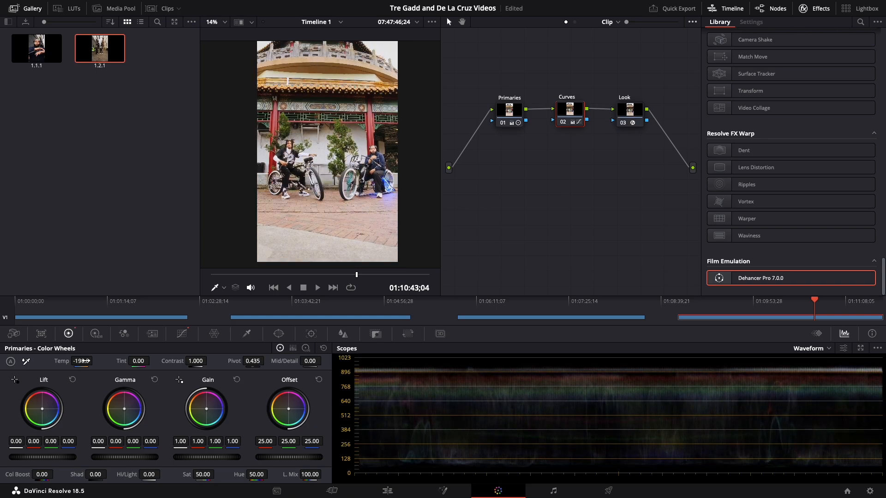
scroll(377, 183, down, 1)
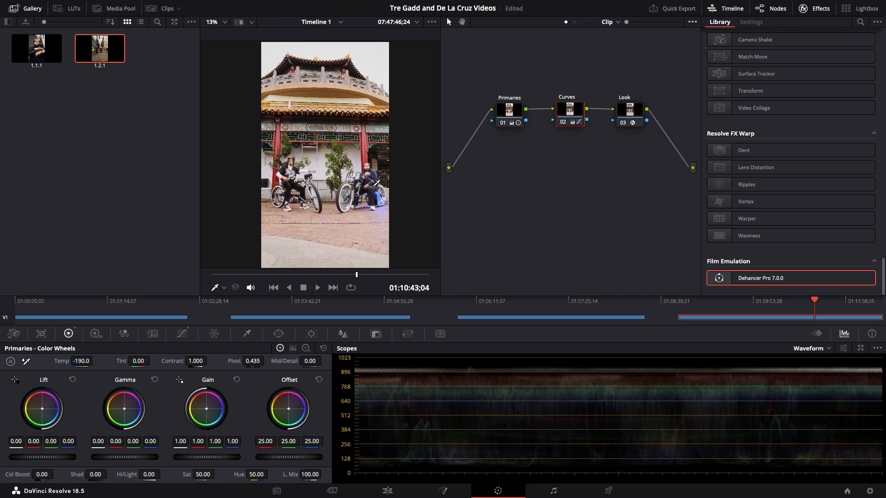
Compare the fourth clip's frame with the Look, Curves and Primaries nodes off and on, ending with all three enabled.
click(626, 123)
click(566, 123)
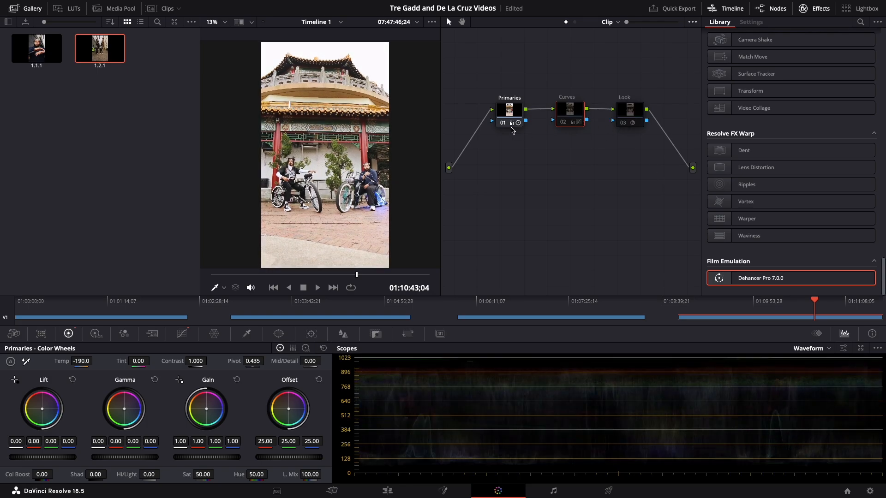
click(503, 124)
click(503, 124)
click(503, 125)
click(503, 124)
click(564, 125)
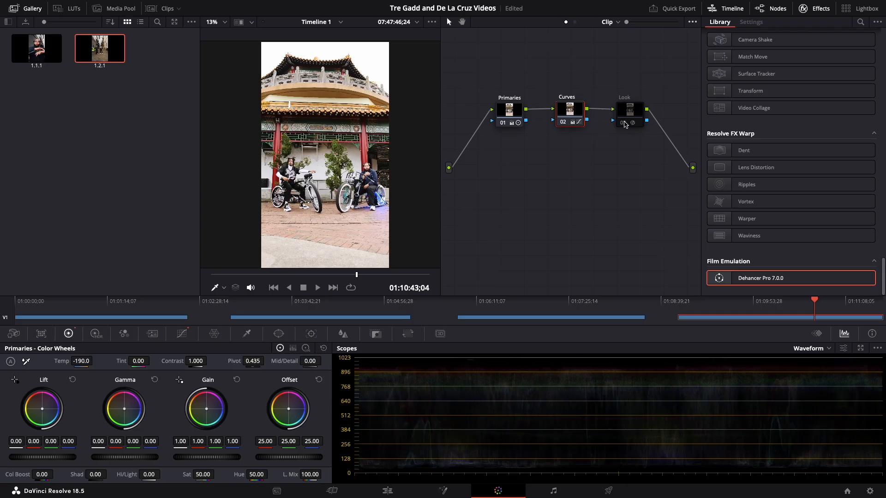
click(627, 125)
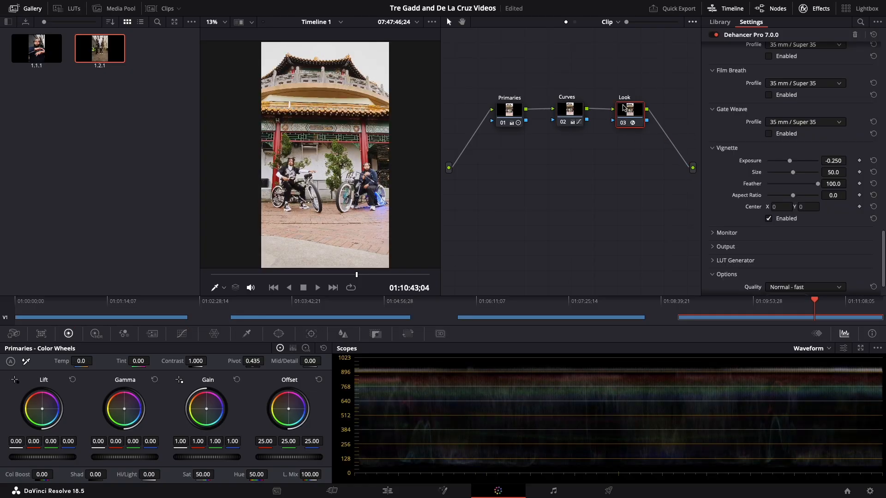
Check the Look node's Halation effect off and on, and review the fourth clip playing in full screen.
scroll(778, 187, up, 4)
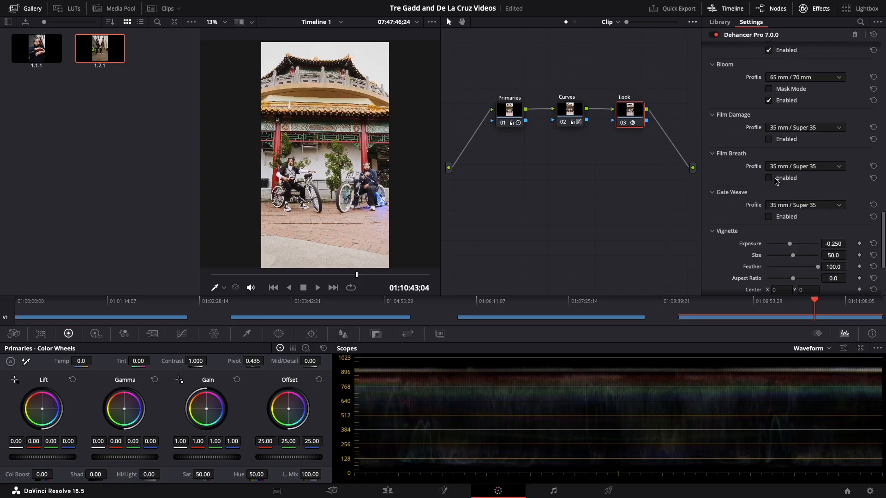
click(769, 129)
scroll(769, 131, up, 5)
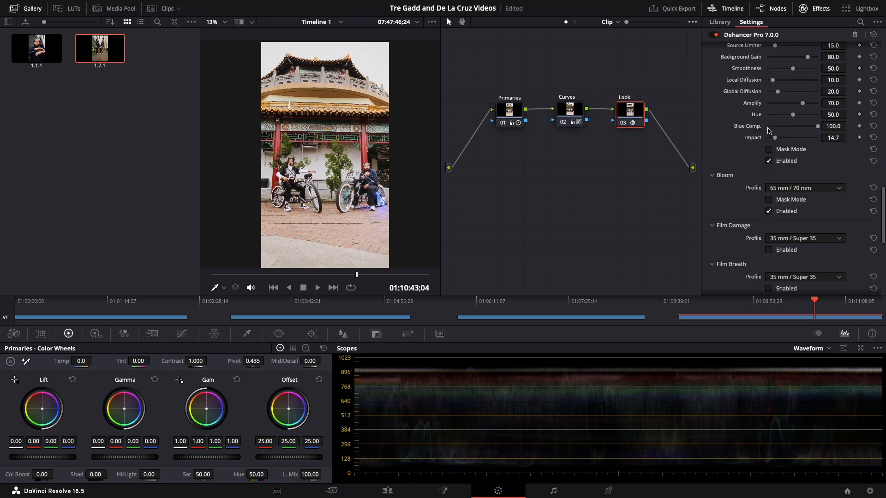
click(770, 217)
click(768, 217)
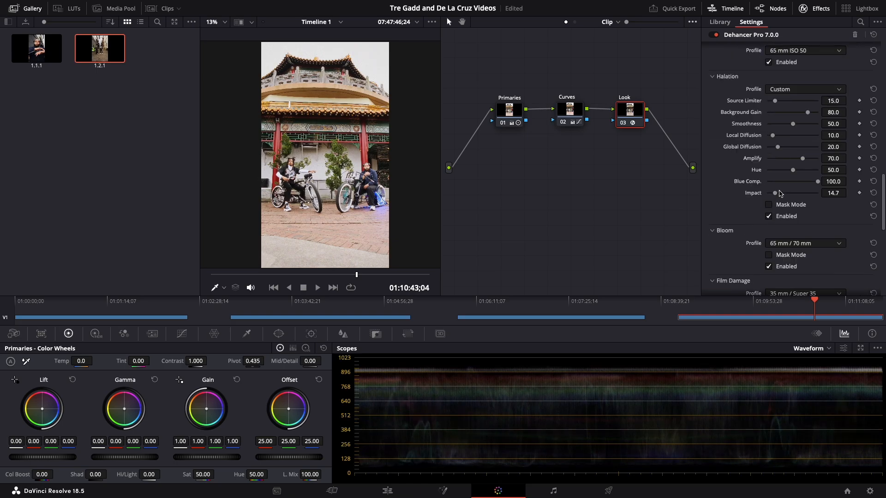
key(ctrl+f)
key(space)
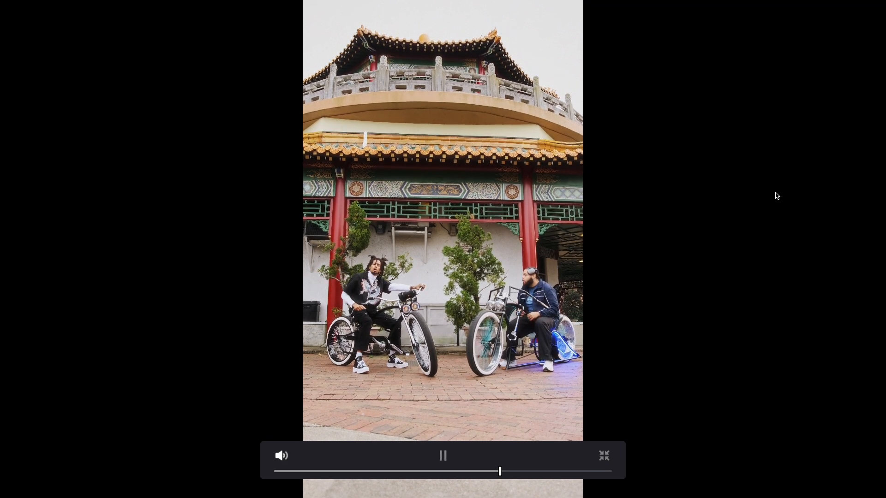
key(Escape)
Shape the fourth clip's Vignette with Exposure -1.156, Size 49.5, Feather 26.6 and Aspect Ratio 46.8.
scroll(762, 249, down, 5)
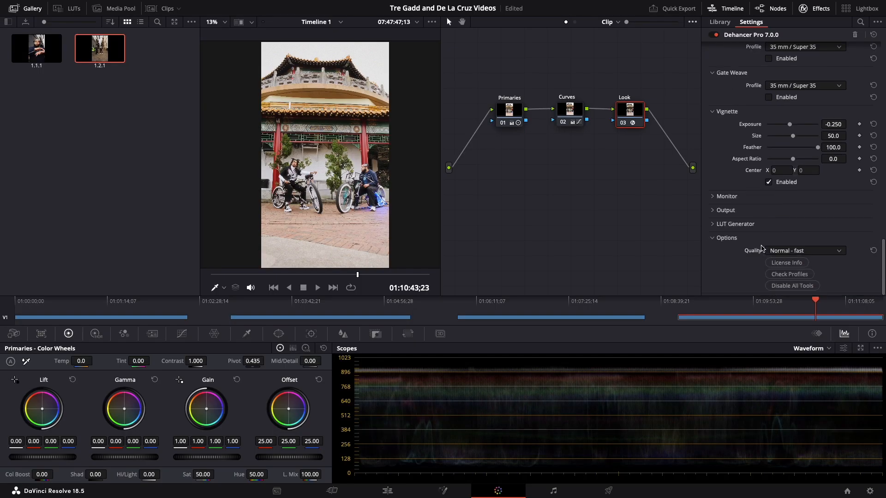
mouse_move(795, 126)
mouse_down()
mouse_move(752, 128)
mouse_move(793, 140)
mouse_up()
drag(783, 160, 812, 160)
mouse_move(769, 128)
mouse_down()
mouse_move(804, 146)
mouse_move(783, 147)
mouse_up()
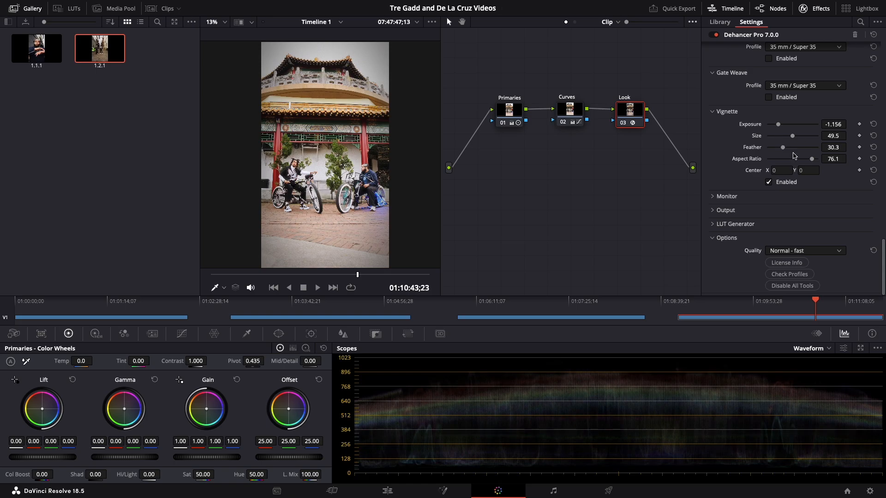
double_click(785, 150)
drag(812, 159, 781, 149)
Compare the fourth clip with the Vignette off and on, and soften the Vignette Exposure to -0.716.
click(768, 183)
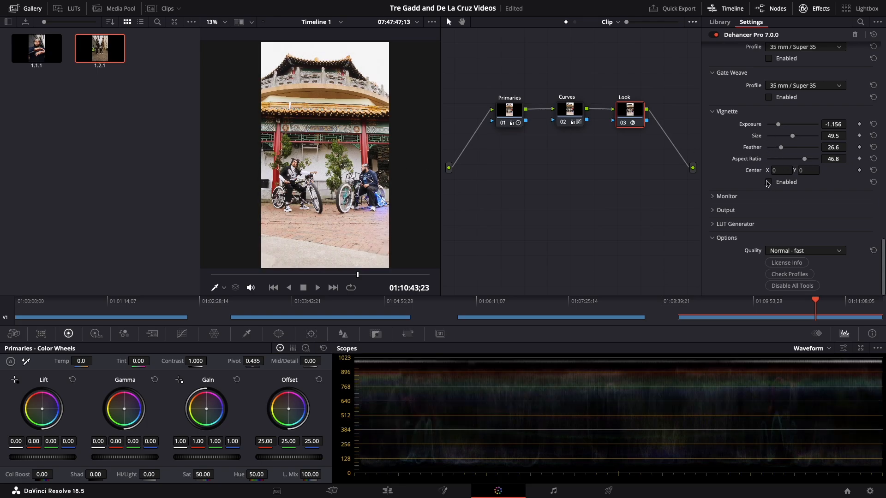
click(768, 182)
click(768, 183)
click(768, 183)
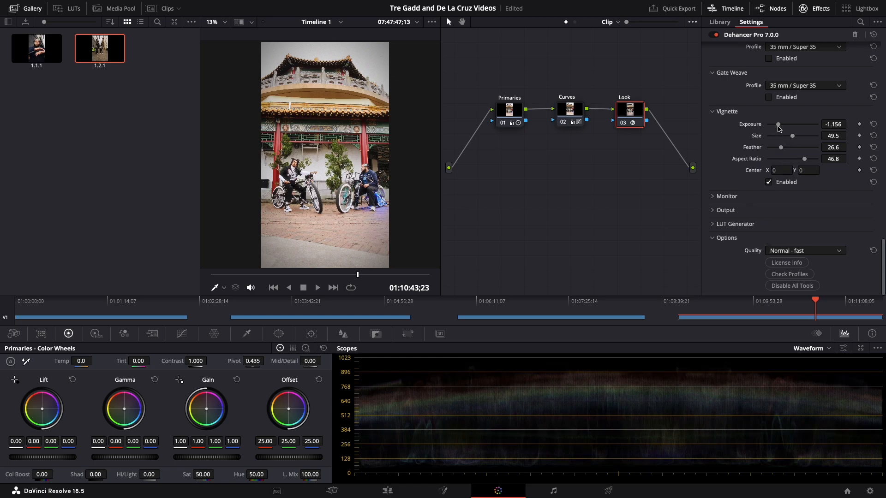
drag(778, 126, 784, 125)
click(768, 182)
click(769, 182)
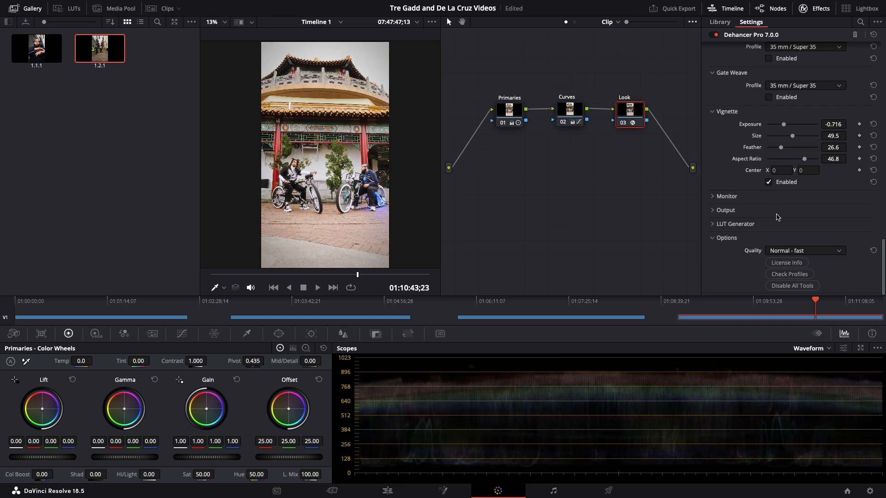
On the third clip, set the Vignette to Exposure -0.716, Size 43.1, Feather 18.4 and Aspect Ratio 50.5, and reset its Center.
click(503, 319)
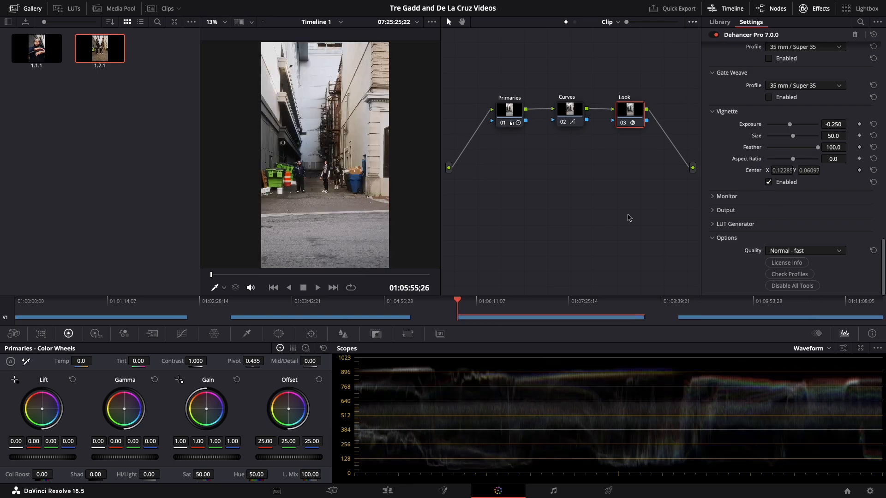
click(768, 182)
click(769, 182)
click(769, 182)
click(768, 182)
drag(817, 148, 784, 125)
double_click(757, 171)
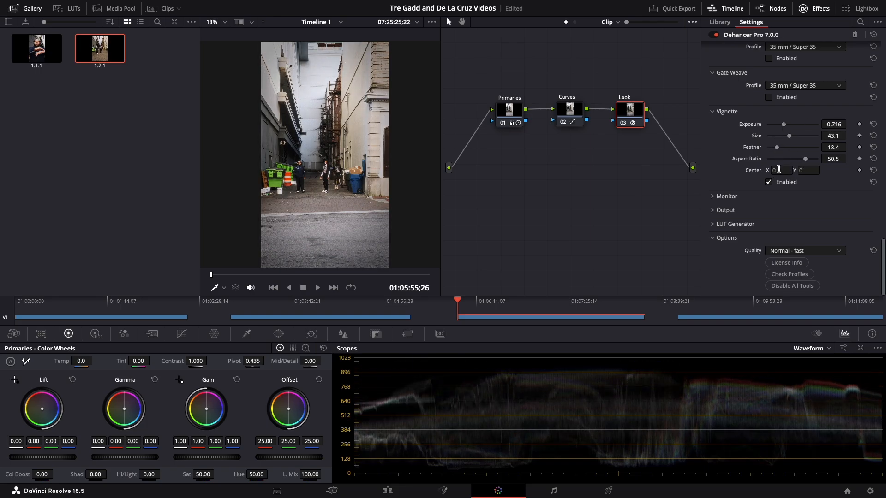
Set the third clip's Vignette Exposure to -0.826 and compare the frame with the Vignette off and on.
drag(786, 127, 782, 124)
click(769, 183)
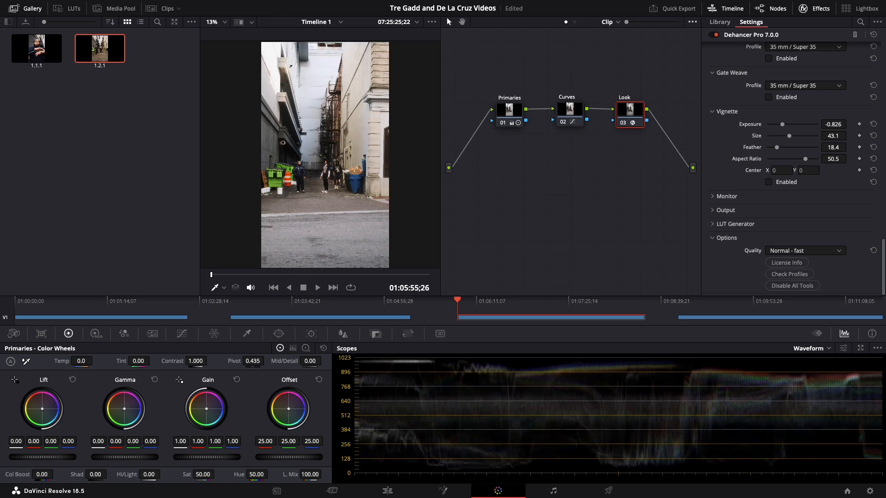
click(770, 182)
On the second clip, set the Vignette to Exposure -0.606, Size 46.8, Feather 24.8 and Aspect Ratio 74.3, and compare it off and on.
key(Up)
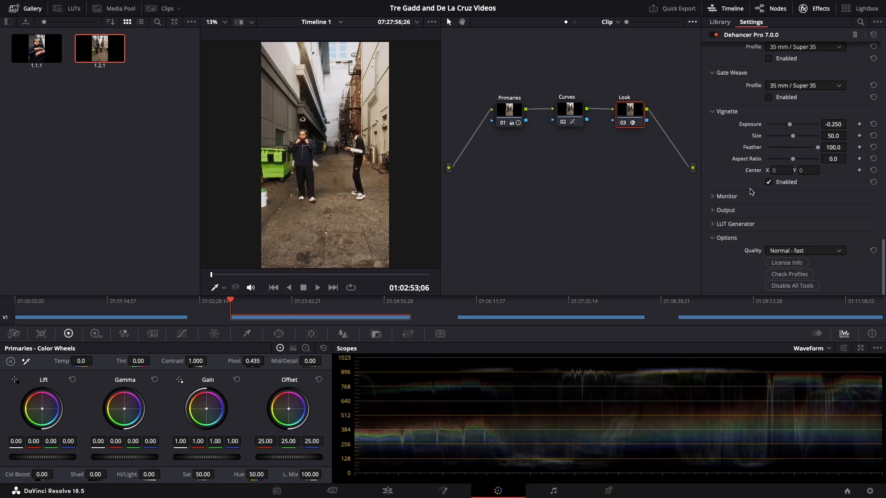
click(769, 182)
click(769, 183)
drag(809, 148, 760, 175)
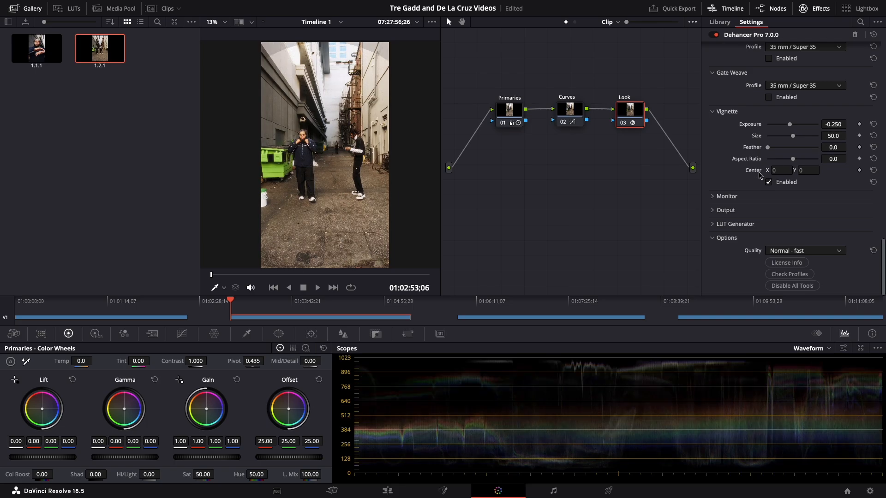
mouse_move(796, 138)
mouse_down()
mouse_move(785, 161)
mouse_move(811, 163)
mouse_move(780, 148)
mouse_move(785, 125)
mouse_up()
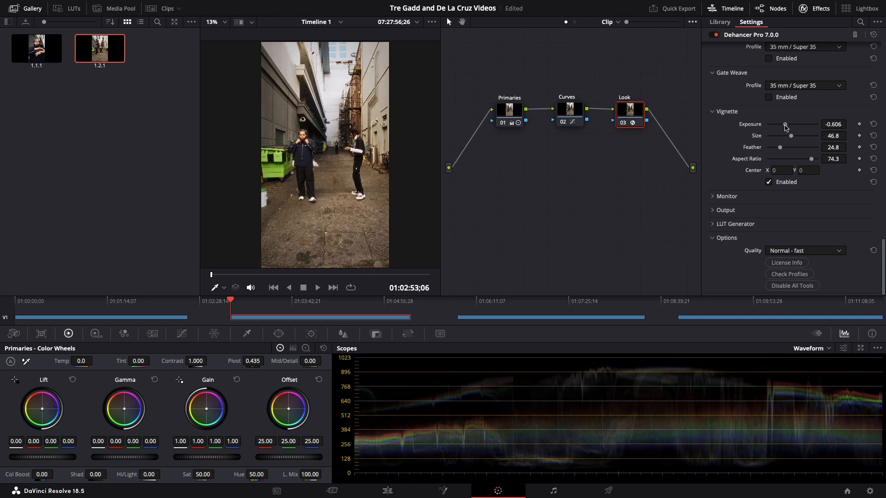
click(769, 184)
click(770, 184)
click(769, 184)
click(770, 184)
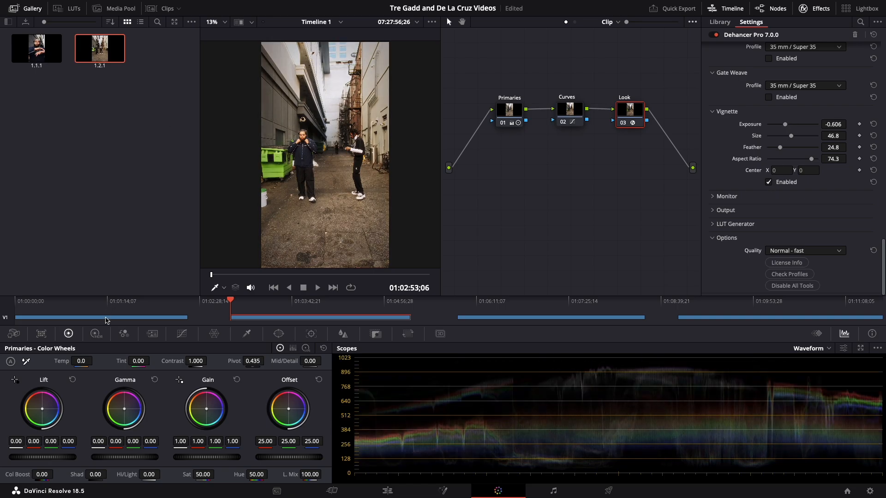
On the first clip, set the Vignette to Exposure -0.532, Feather 17.5 and Aspect Ratio 85.3, and compare it off and on.
click(128, 319)
click(769, 182)
click(770, 182)
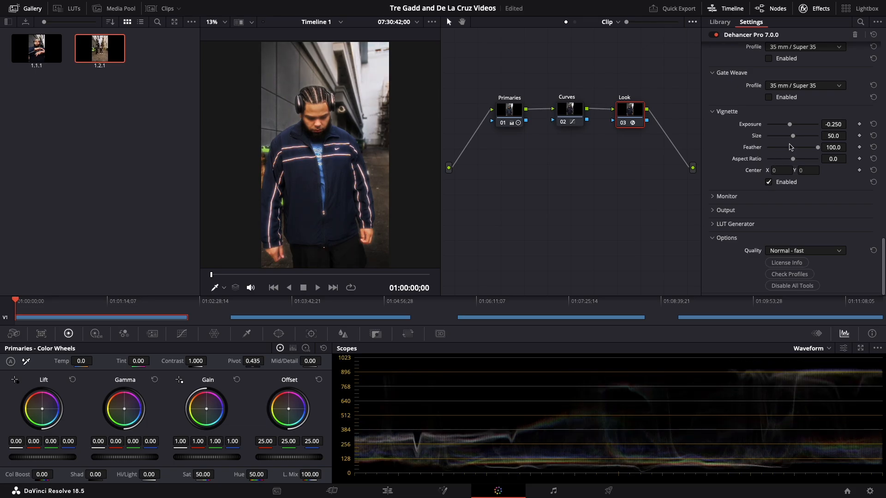
drag(795, 147, 718, 155)
drag(793, 160, 815, 162)
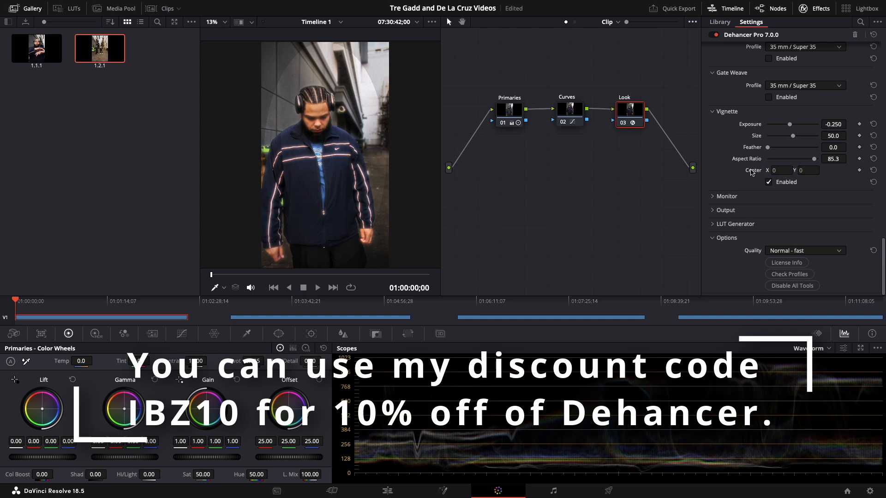
drag(768, 149, 786, 126)
click(771, 183)
click(771, 183)
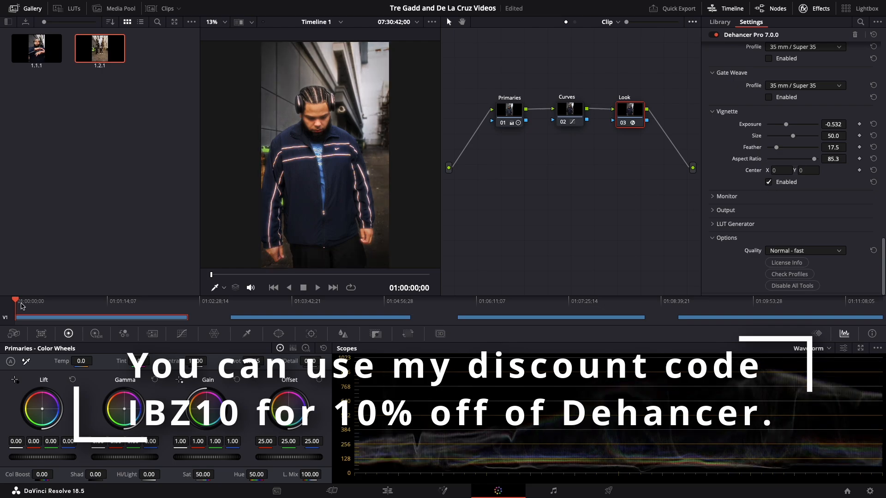
Check the first clip's Vignette at 01:00:19:19, set its Feather to 29.4, and scrub through the clip back to its start.
drag(21, 306, 40, 302)
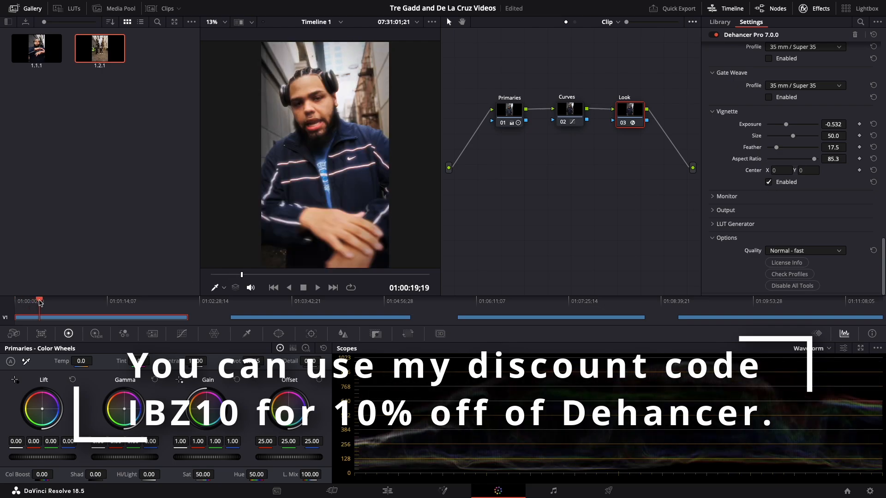
click(769, 183)
mouse_move(776, 147)
mouse_down()
mouse_move(765, 151)
mouse_move(782, 148)
mouse_up()
click(770, 183)
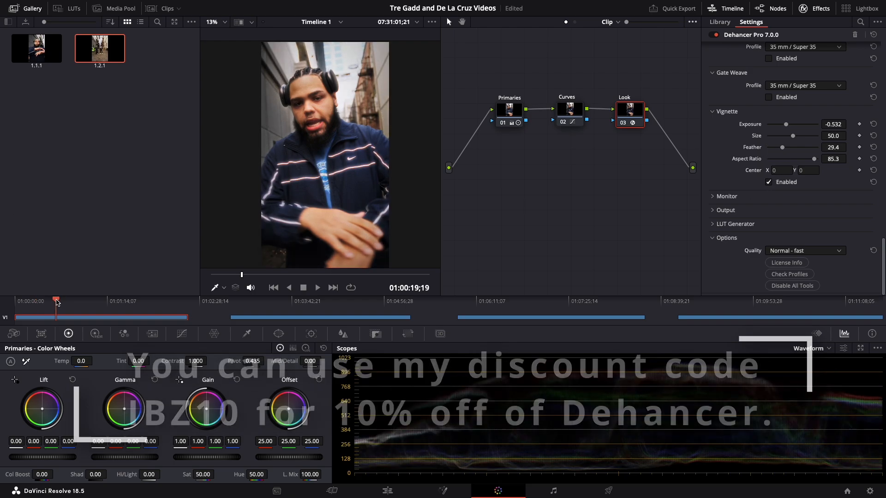
drag(56, 303, 16, 307)
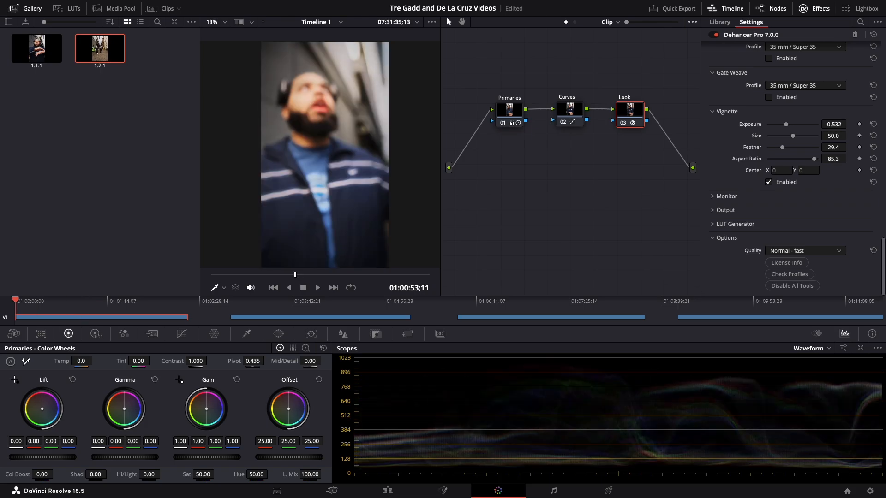